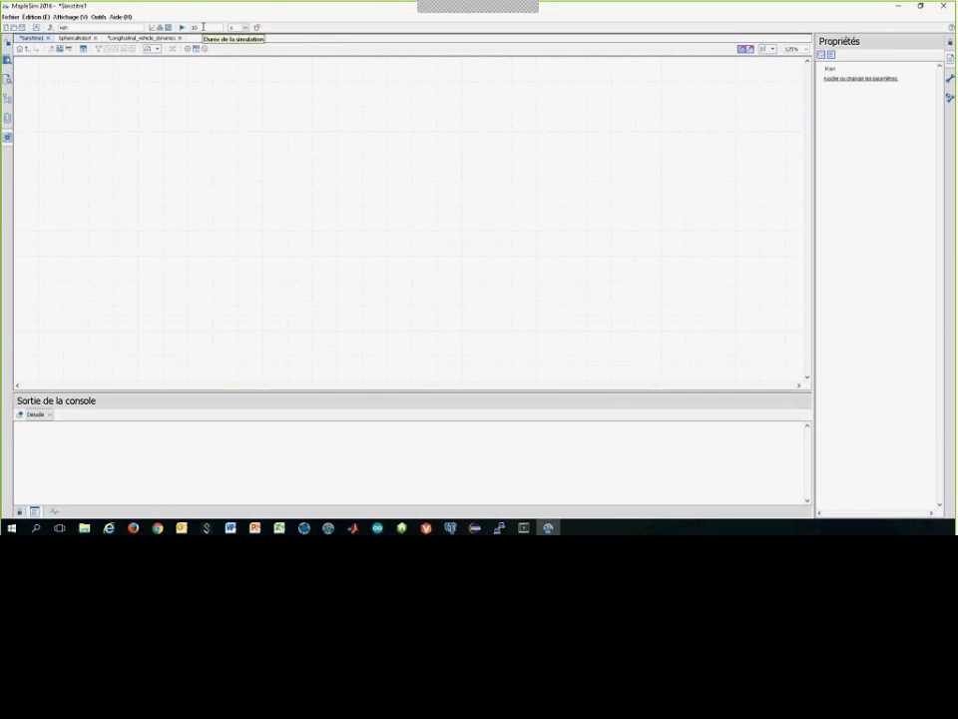
Step: Show the simulation settings and bring up the Spherical Robot example model by searching for "robot"
left_click(949, 80)
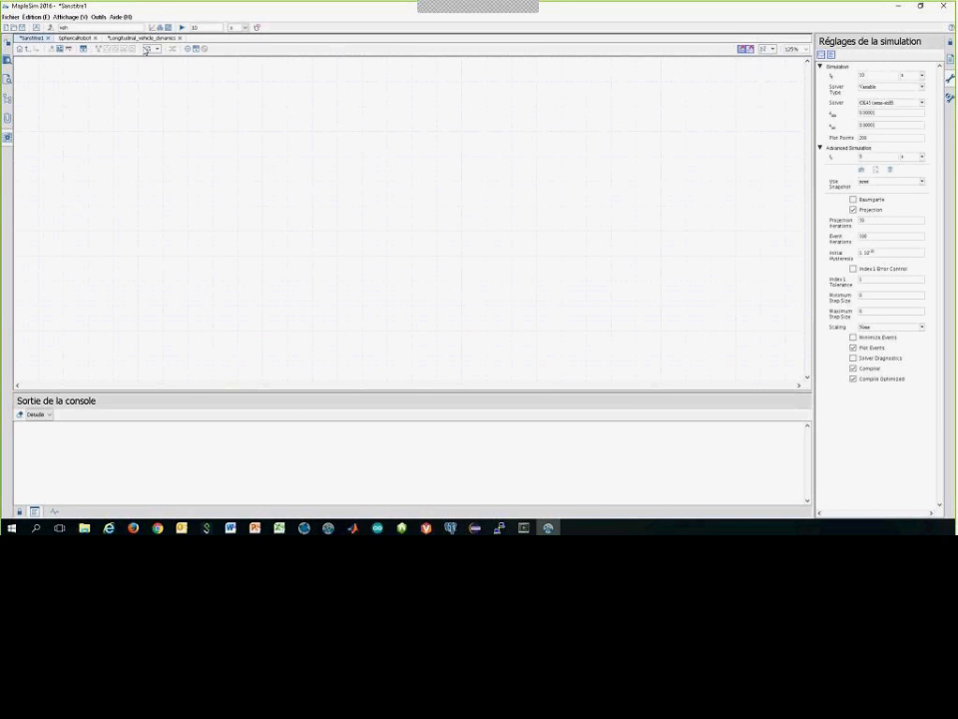
key("BackSpace")
key("BackSpace")
type("robot")
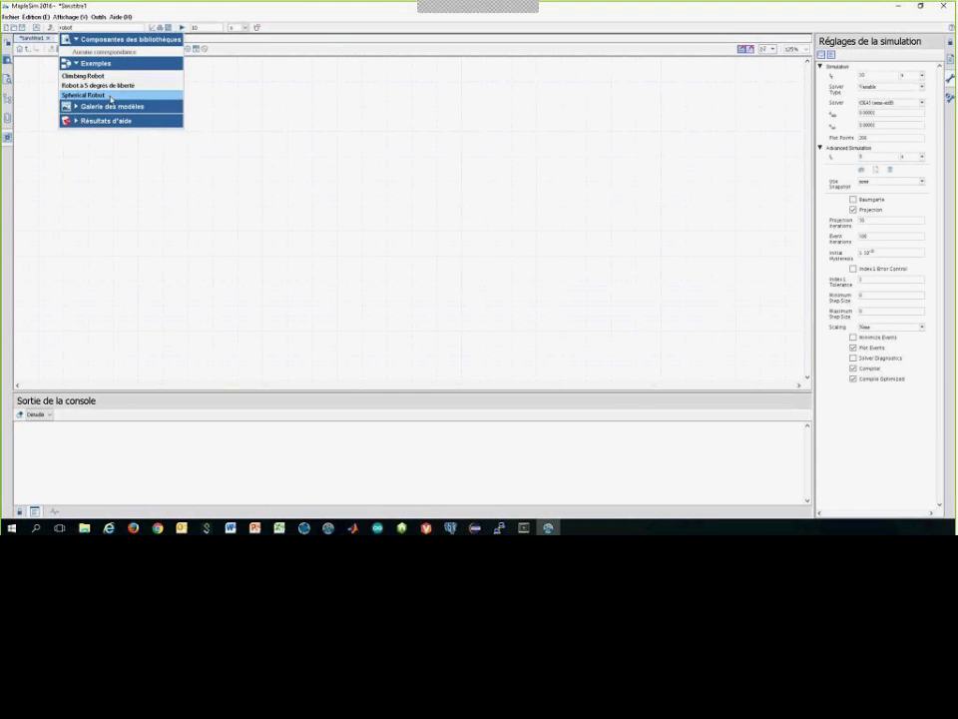
left_click(110, 96)
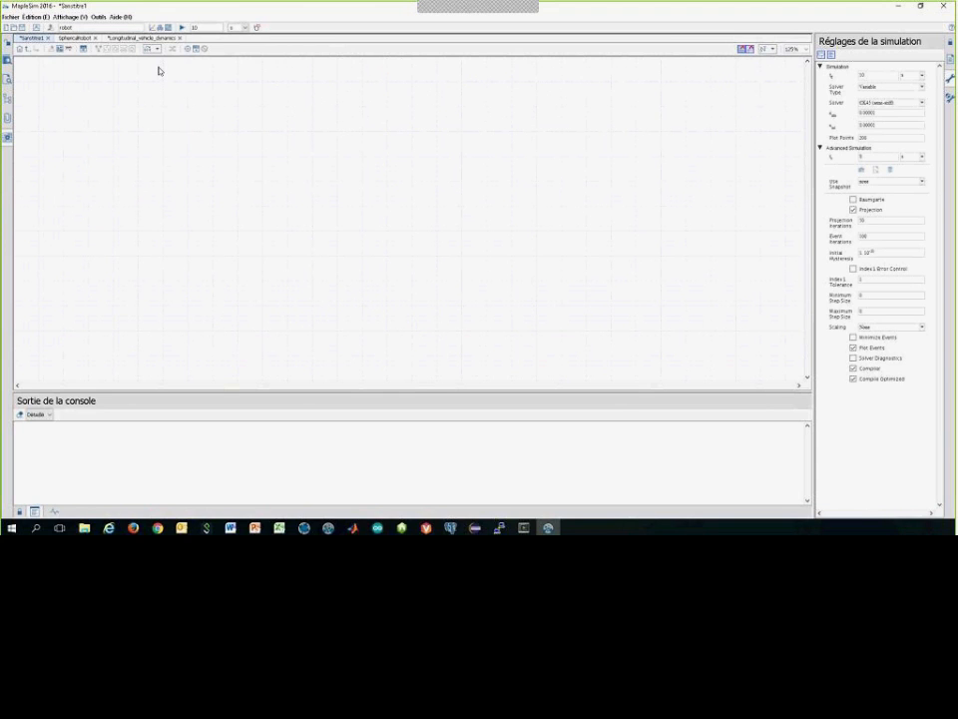
left_click(81, 39)
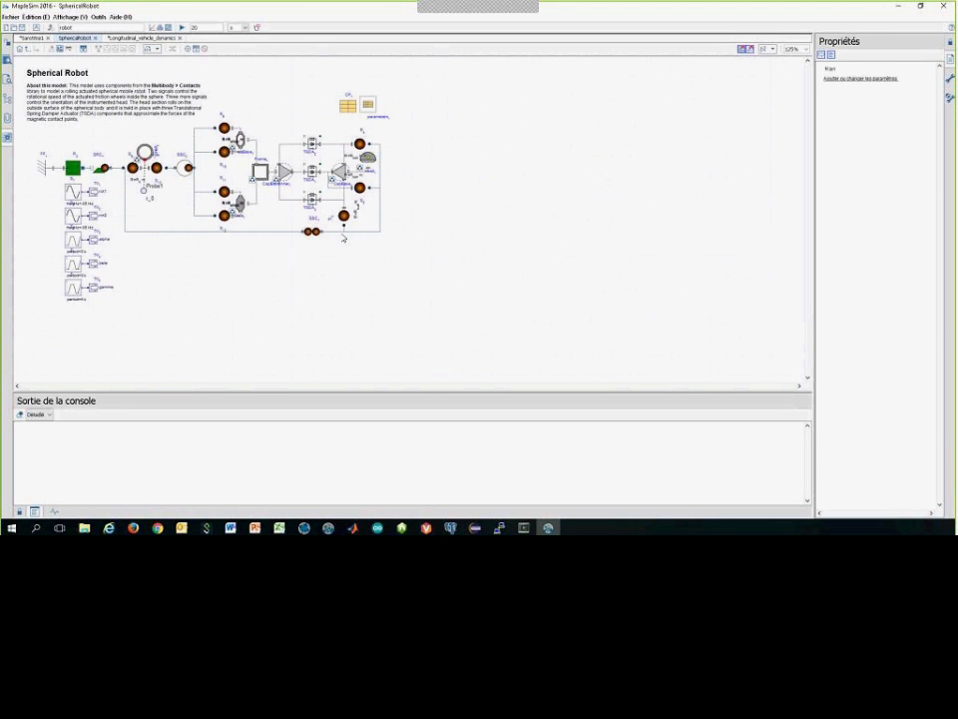
scroll(344, 237, "up", 1)
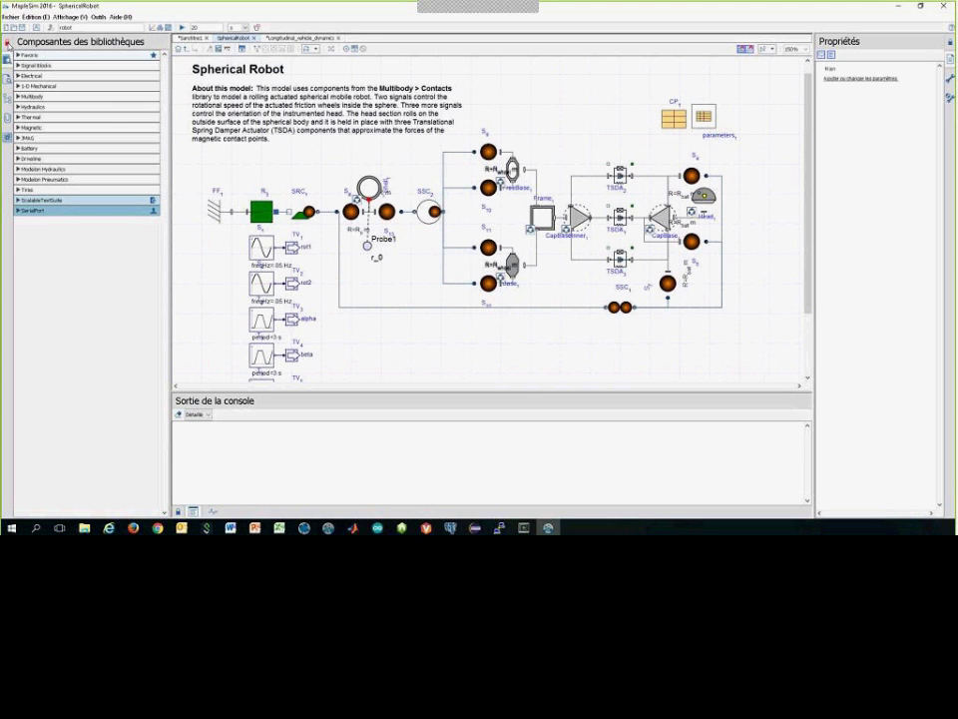
Step: Hide the component library and the console output, and dock both back in place
left_click(8, 43)
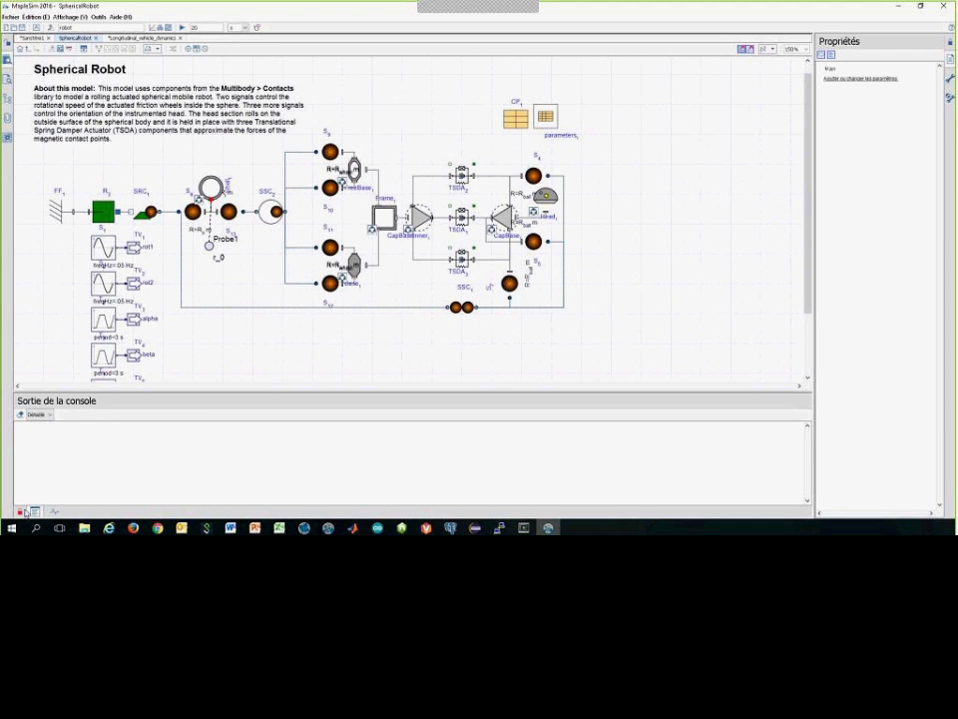
left_click(21, 512)
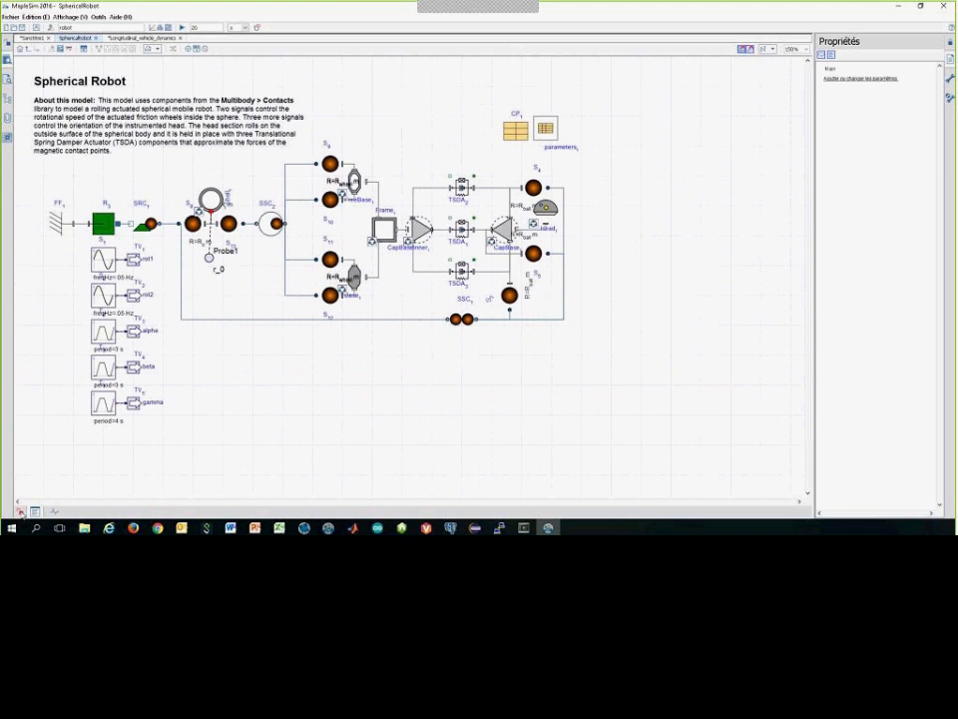
left_click(21, 513)
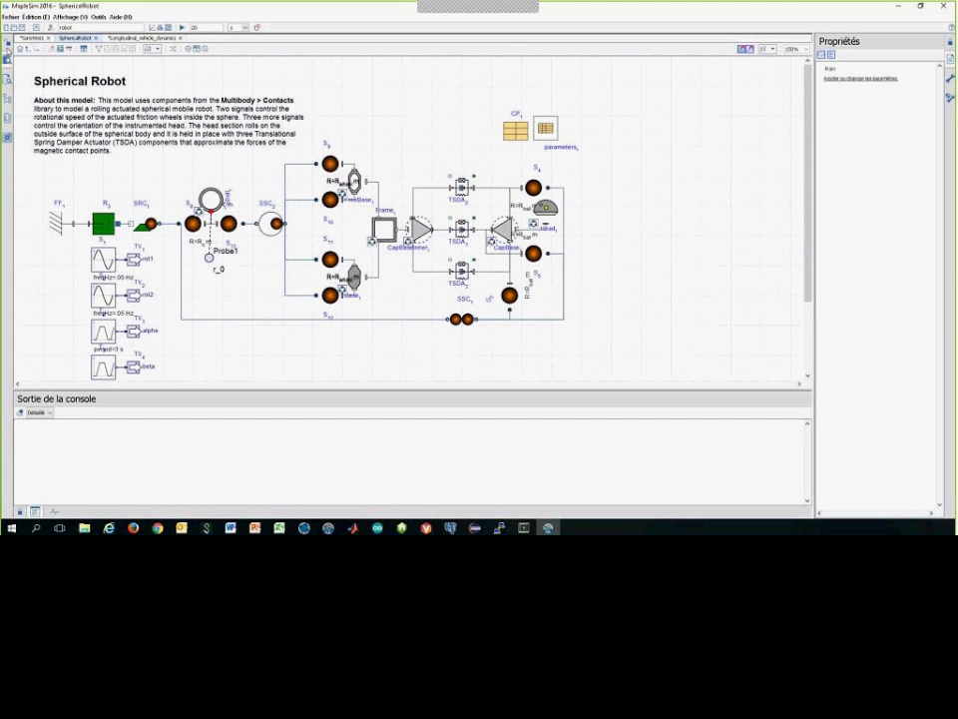
left_click(7, 45)
left_click(7, 43)
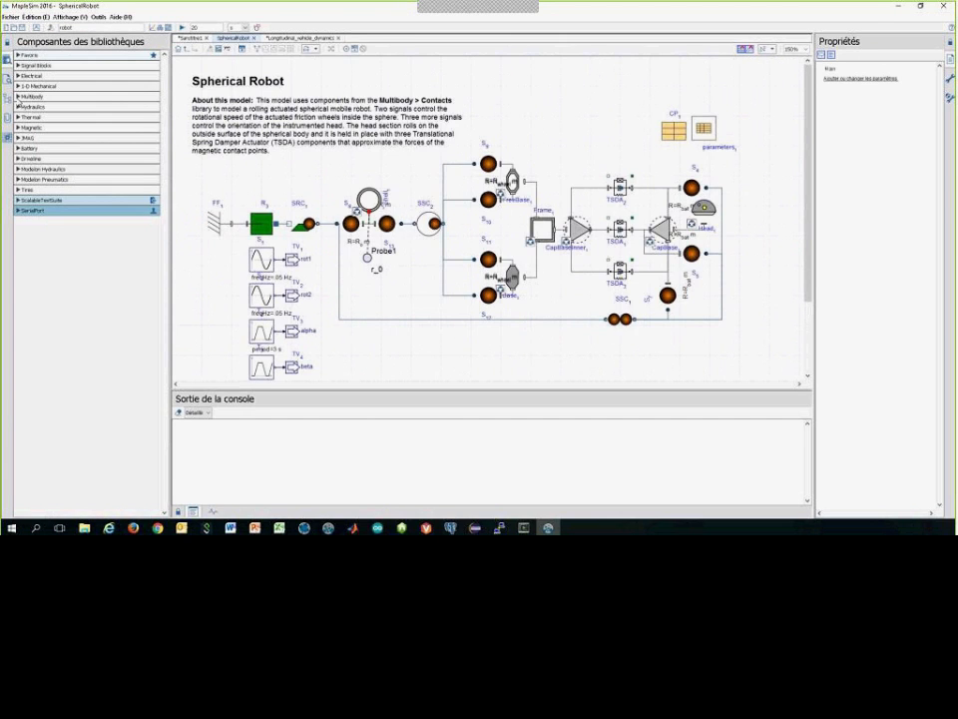
Step: Examine the Multibody contact elements, forces and parameters, and the Modelon Pneumatics category, in the component library
left_click(18, 96)
left_click(20, 141)
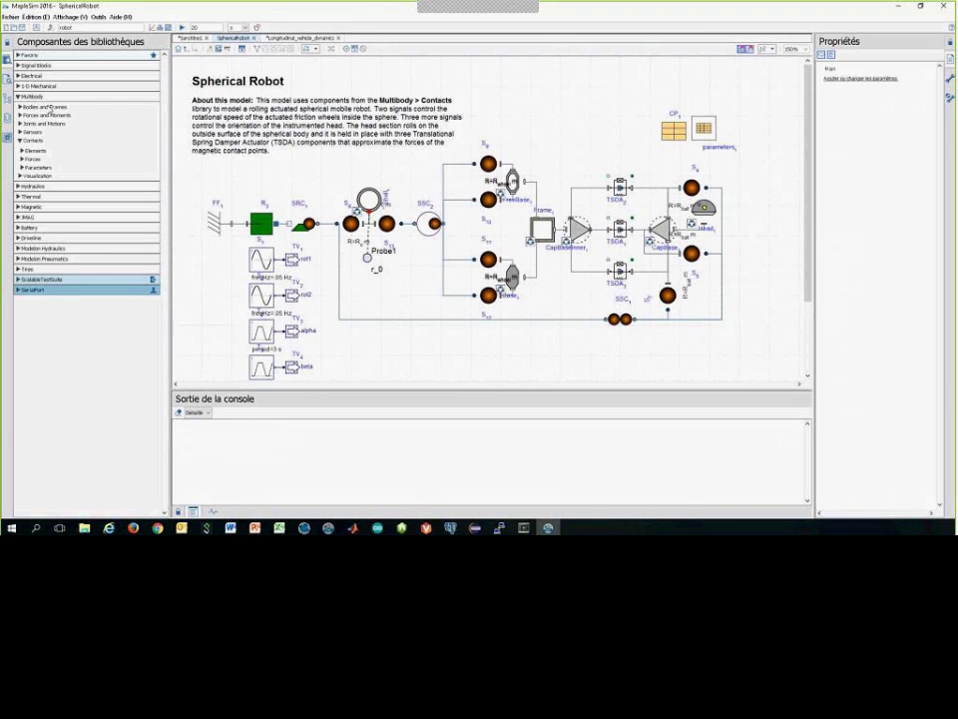
left_click(20, 150)
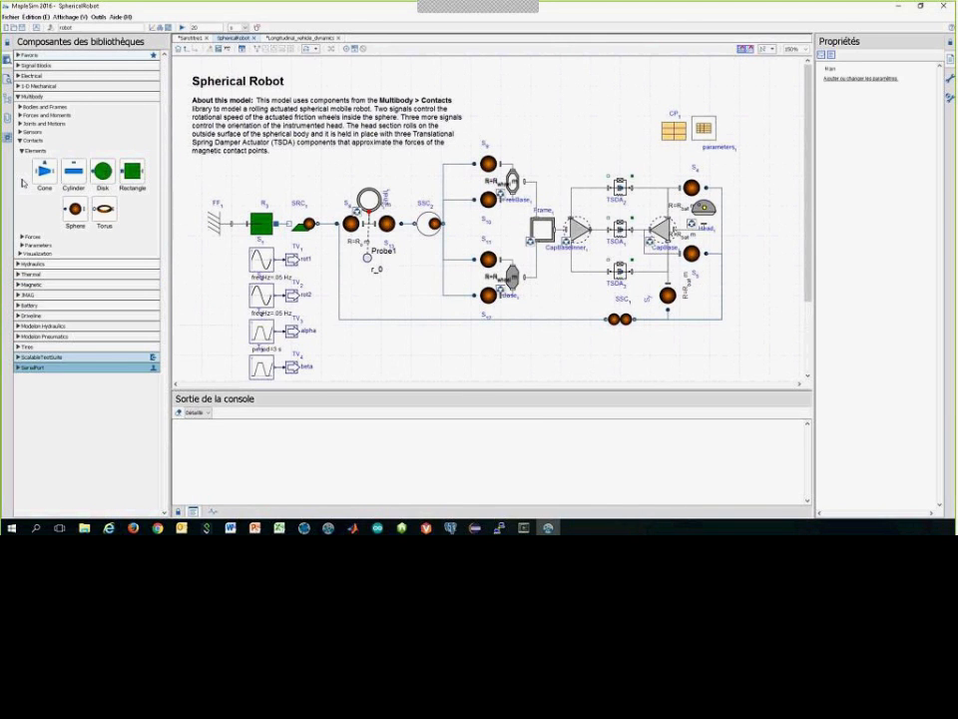
left_click(21, 237)
left_click(21, 406)
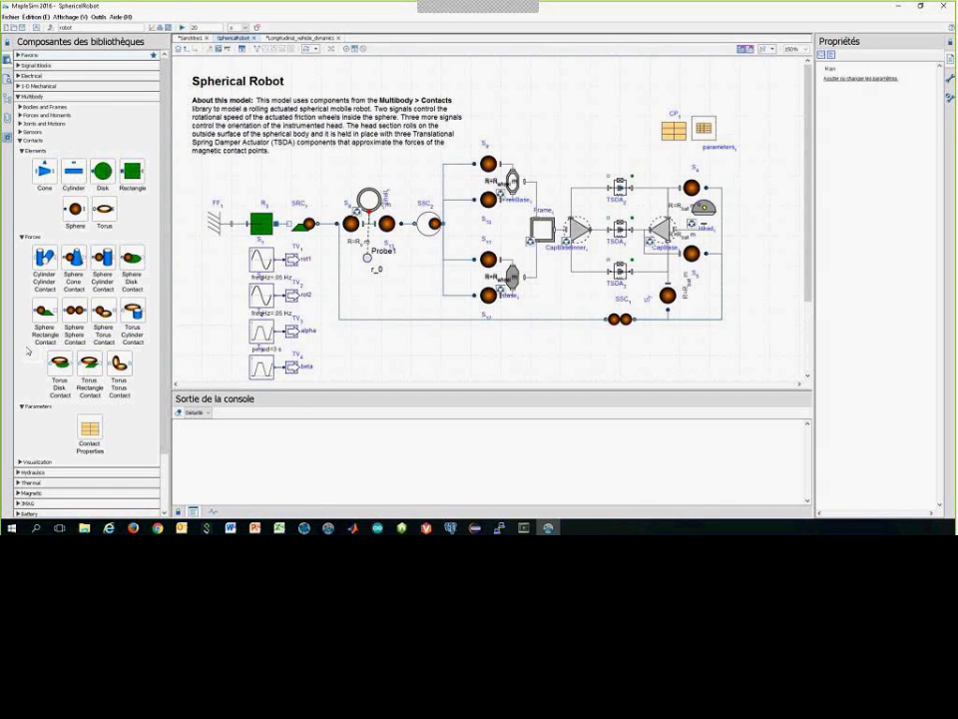
left_click(18, 96)
left_click(25, 179)
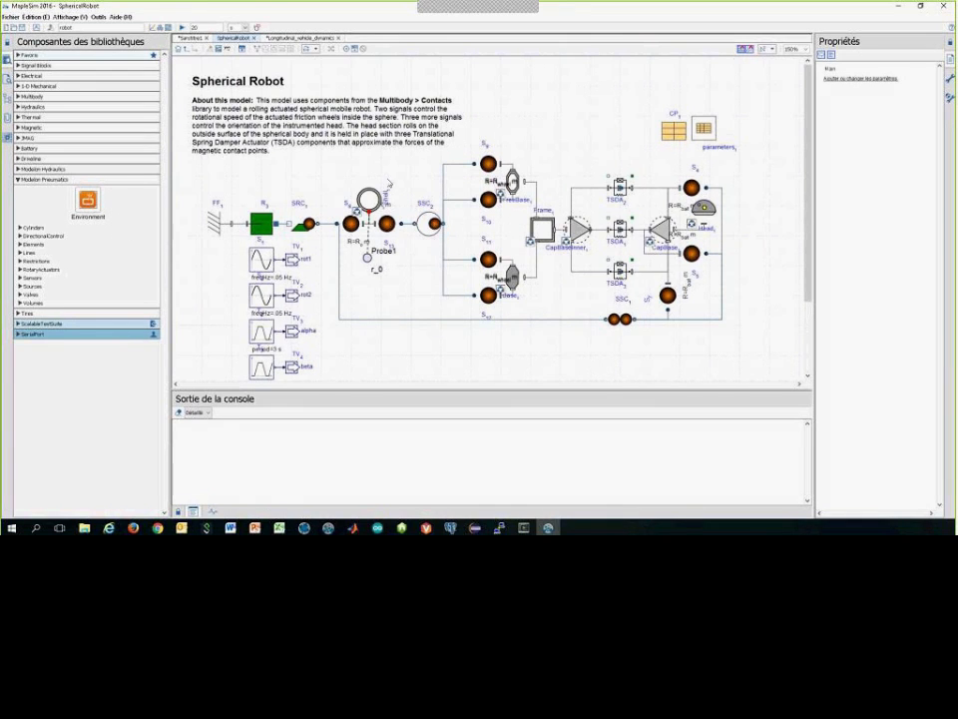
scroll(27, 218, "down", 1)
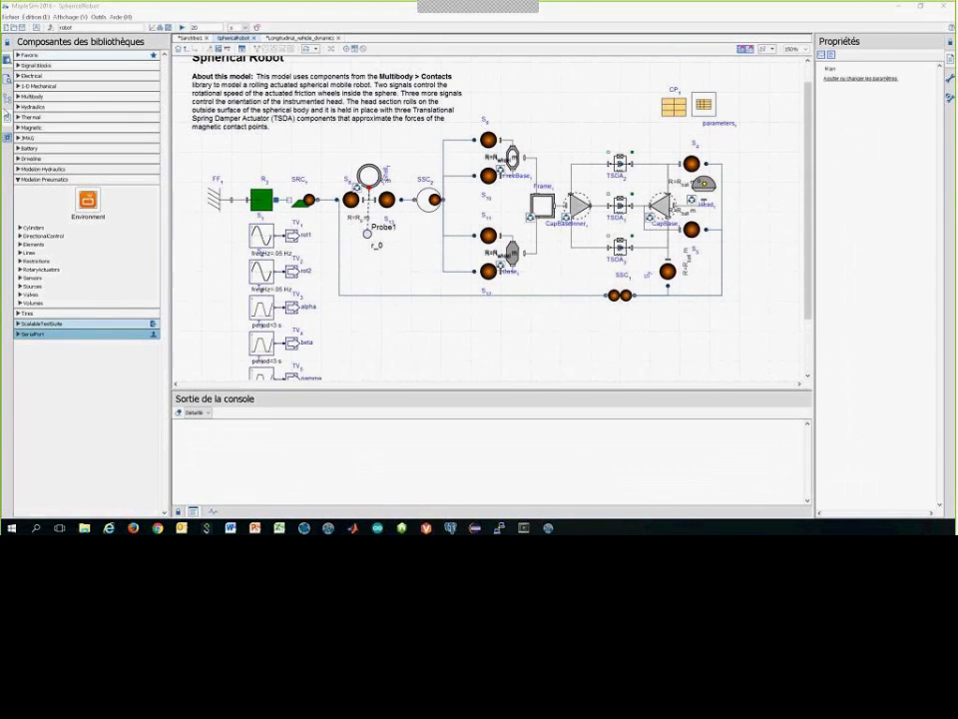
Step: Look through the model tree, the attached files and the list of available applications and templates
left_click(7, 83)
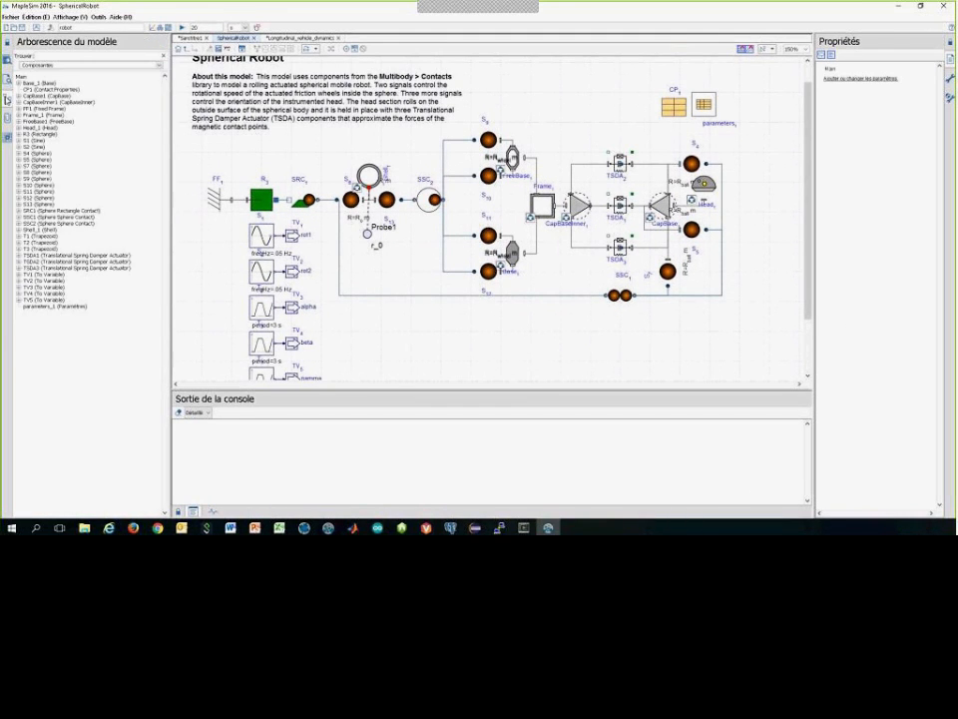
left_click(6, 60)
left_click(7, 103)
left_click(7, 88)
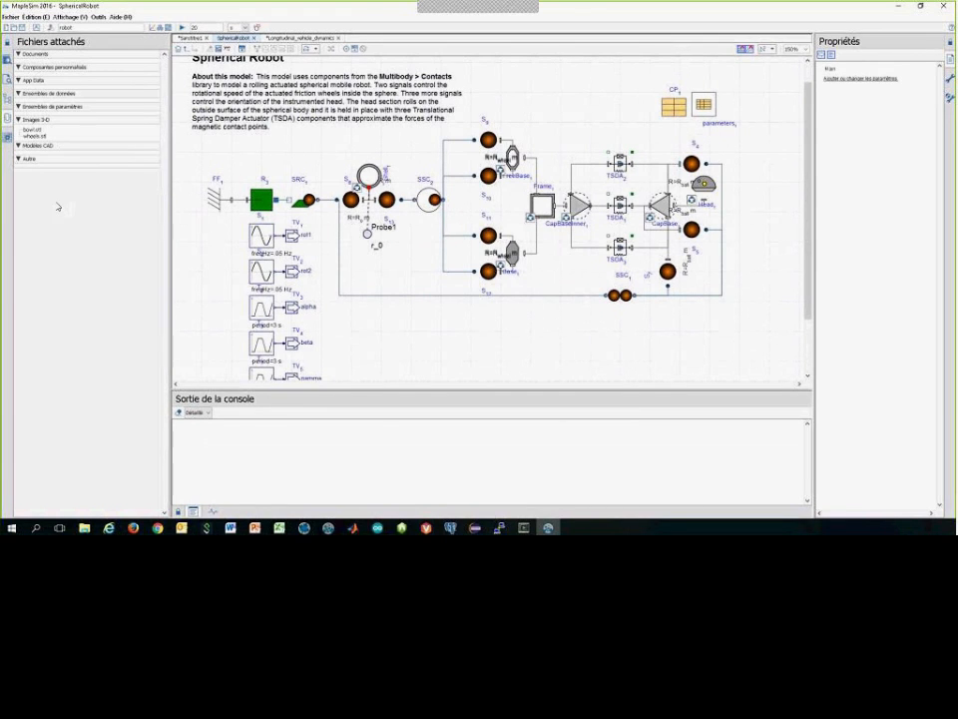
left_click(8, 114)
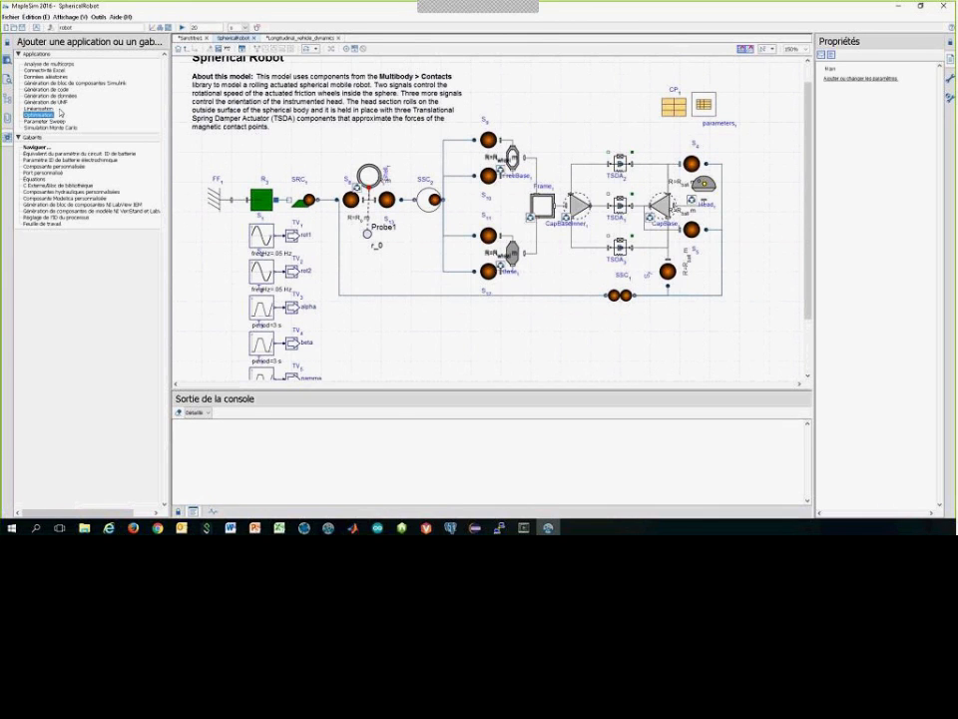
Step: Search for "feed" and place a Feedback block above the car in the Longitudinal_vehicle_dynamics model
left_click(300, 37)
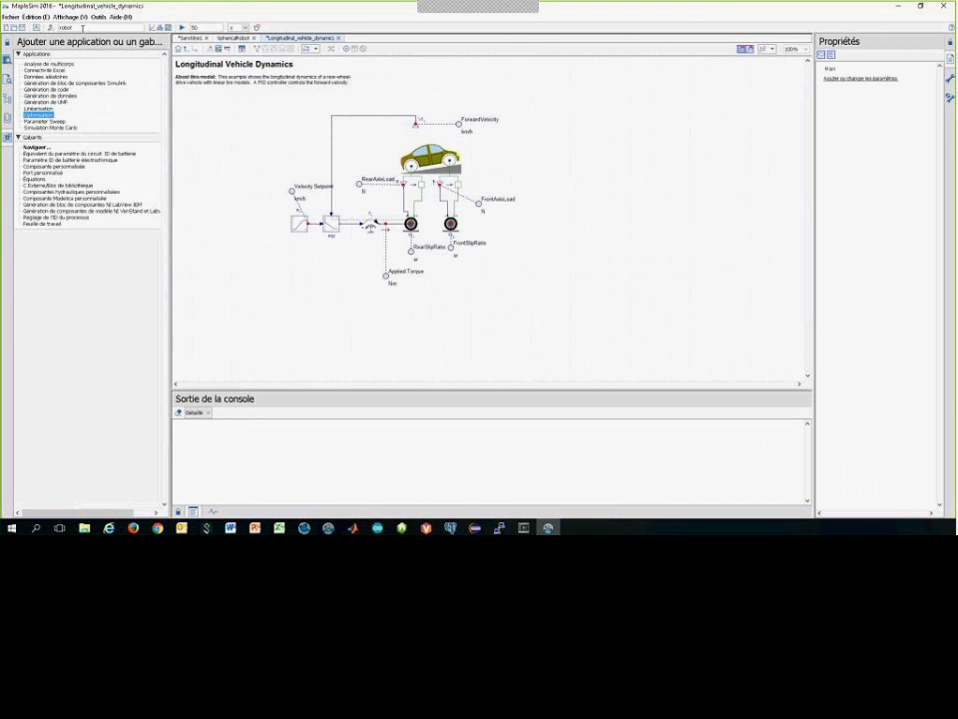
double_click(83, 28)
key("BackSpace")
type("feed")
left_click_drag(80, 52, 374, 88)
left_click(428, 93)
left_click(373, 86)
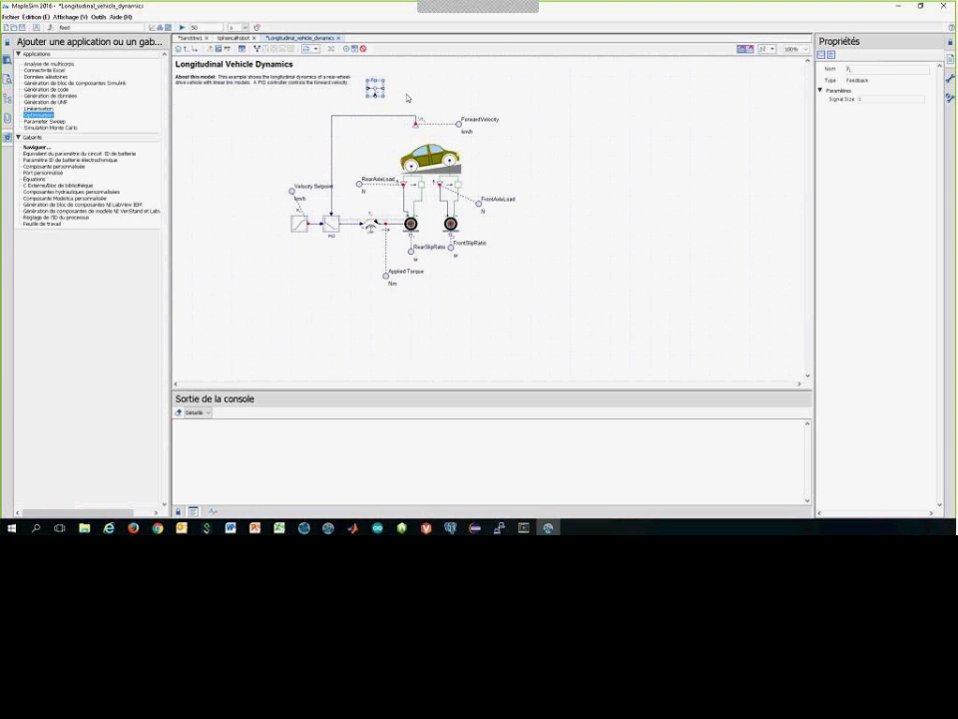
Step: Connect the Feedback block's inputs to the vehicle's velocity sensor output and the velocity setpoint signal
left_click(426, 88)
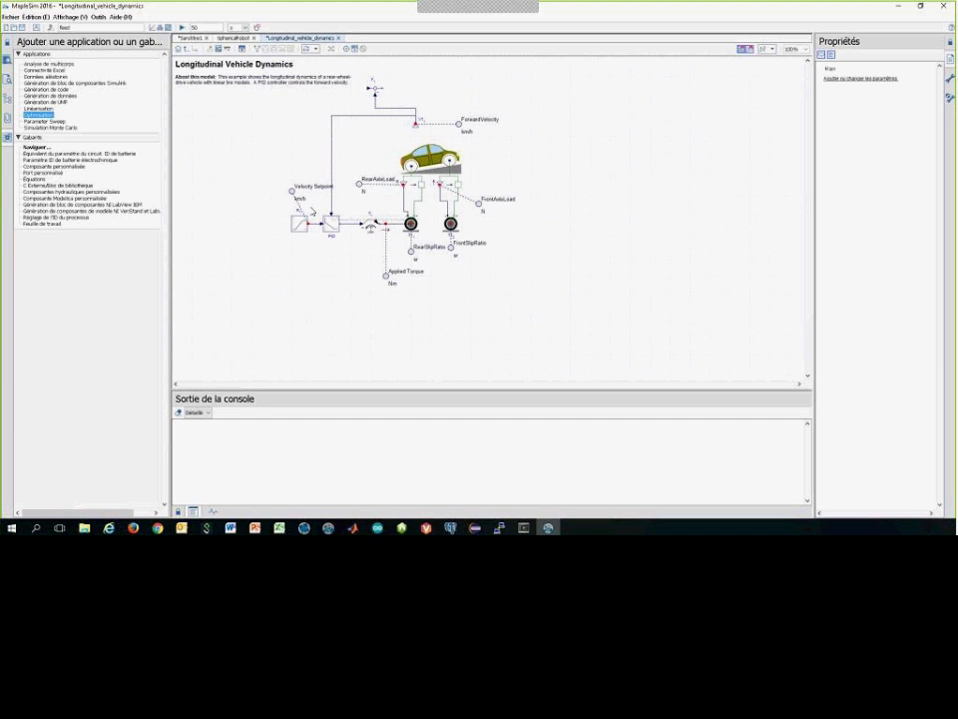
left_click_drag(309, 221, 373, 88)
left_click(330, 225)
left_click(341, 264)
Step: Attach a probe to the Feedback block's output and place it beside the block
key("ctrl+a")
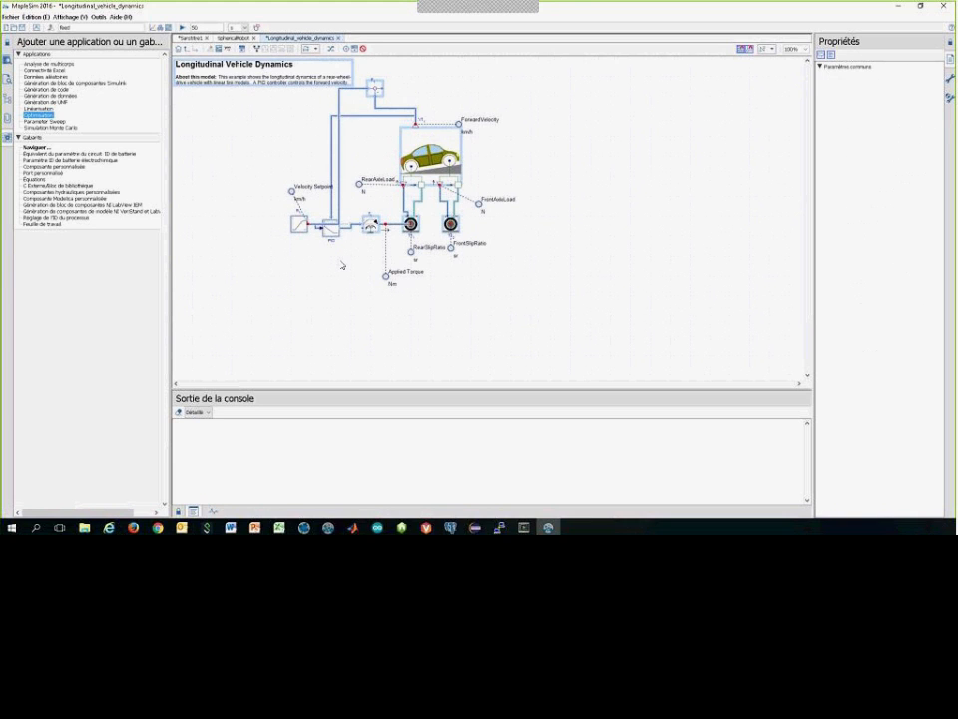
left_click(382, 87)
left_click(446, 84)
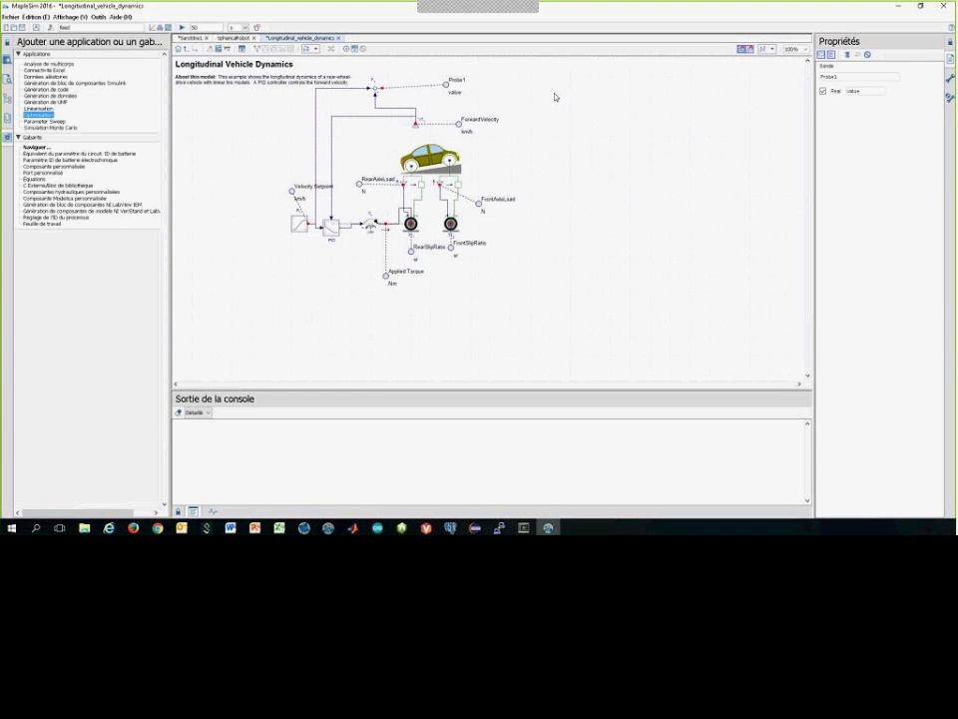
Step: Check the PID block's parameters, then run the simulation and widen the analysis window to view its plots
left_click(331, 226)
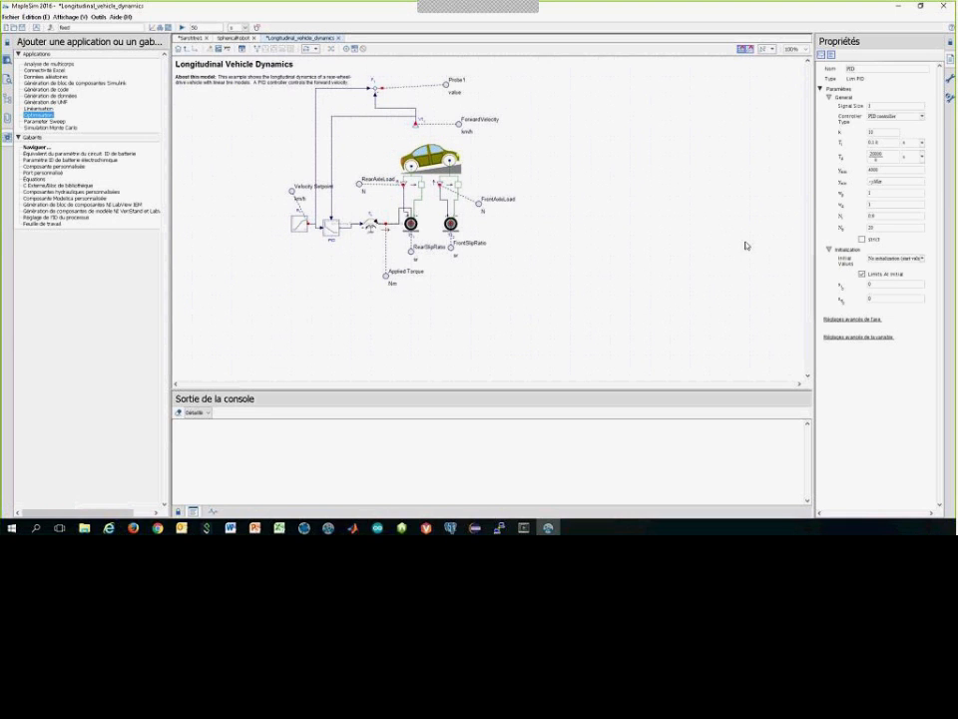
left_click(744, 245)
left_click(182, 28)
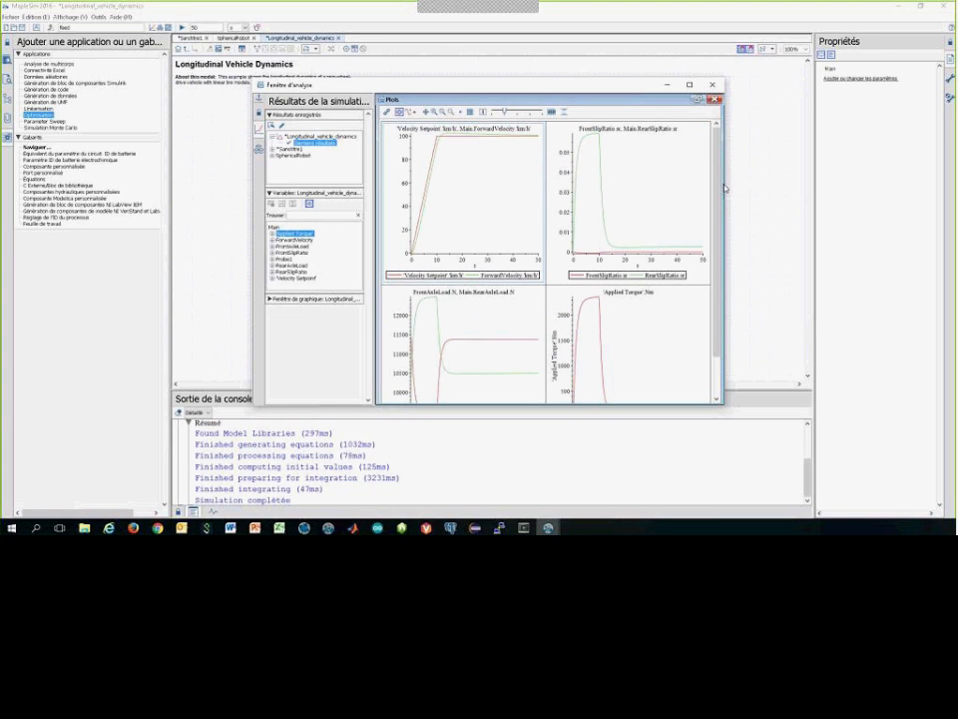
left_click_drag(724, 183, 886, 184)
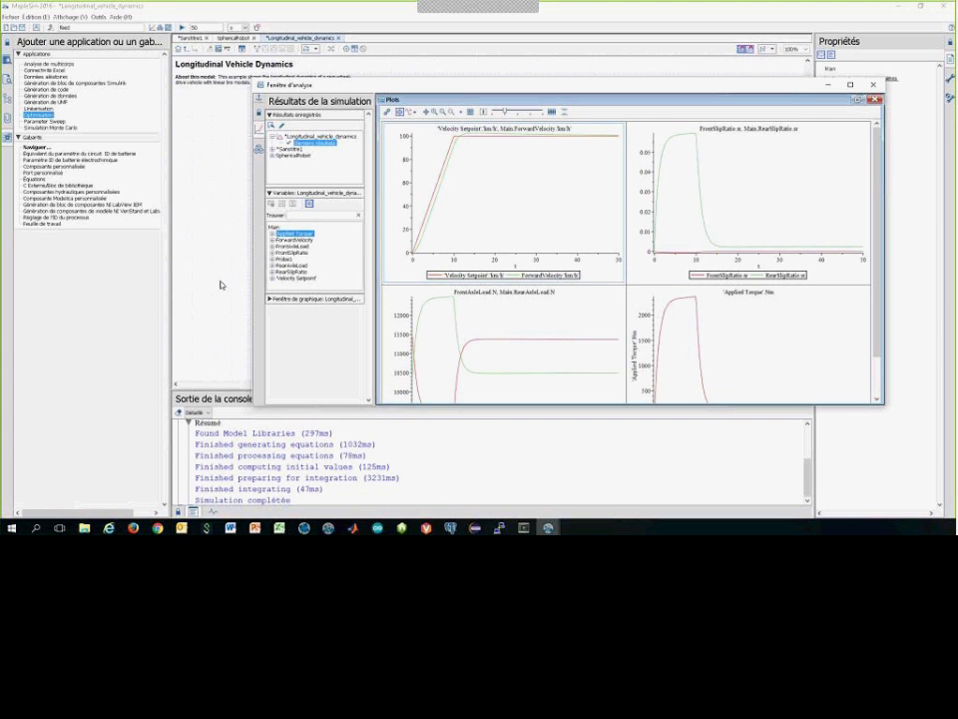
Step: Set the derivative time constant Td of the model's PID block to 2000
left_click(167, 213)
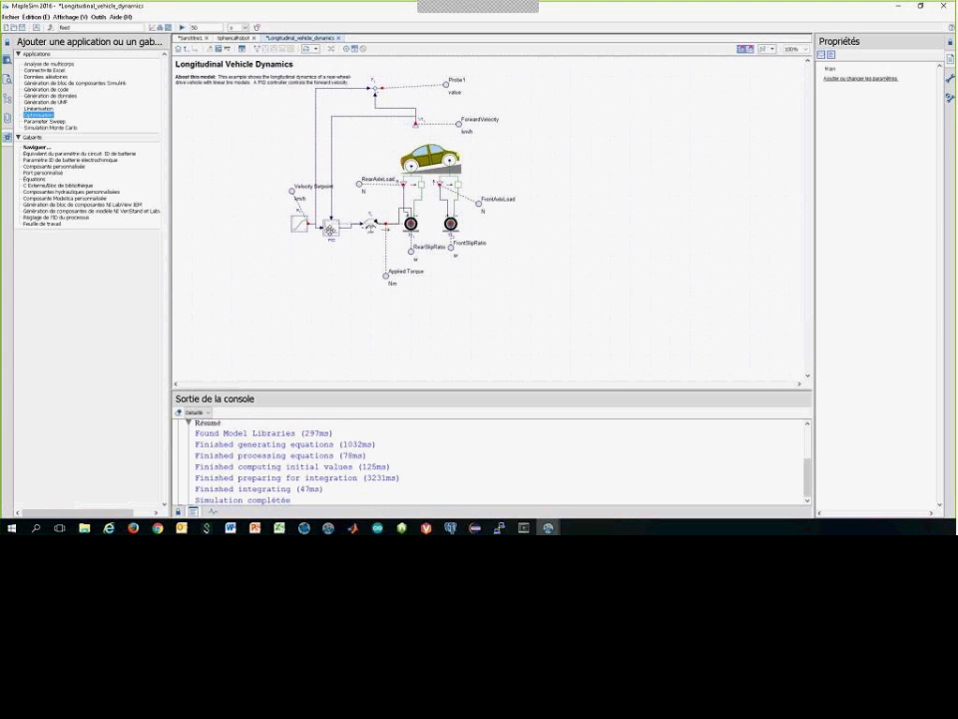
left_click(330, 229)
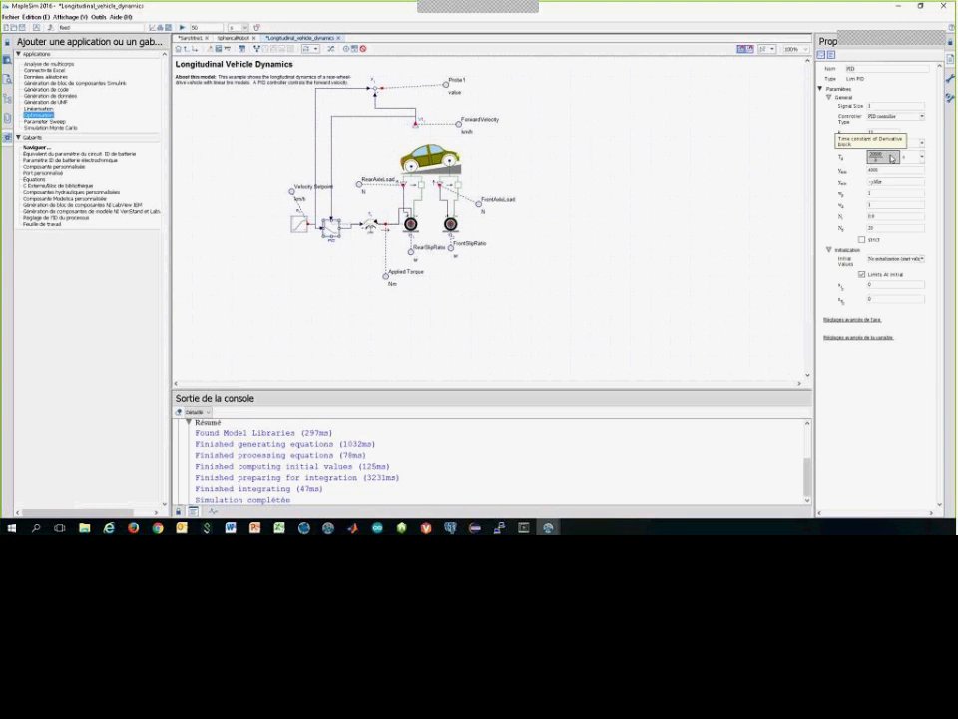
left_click(891, 157)
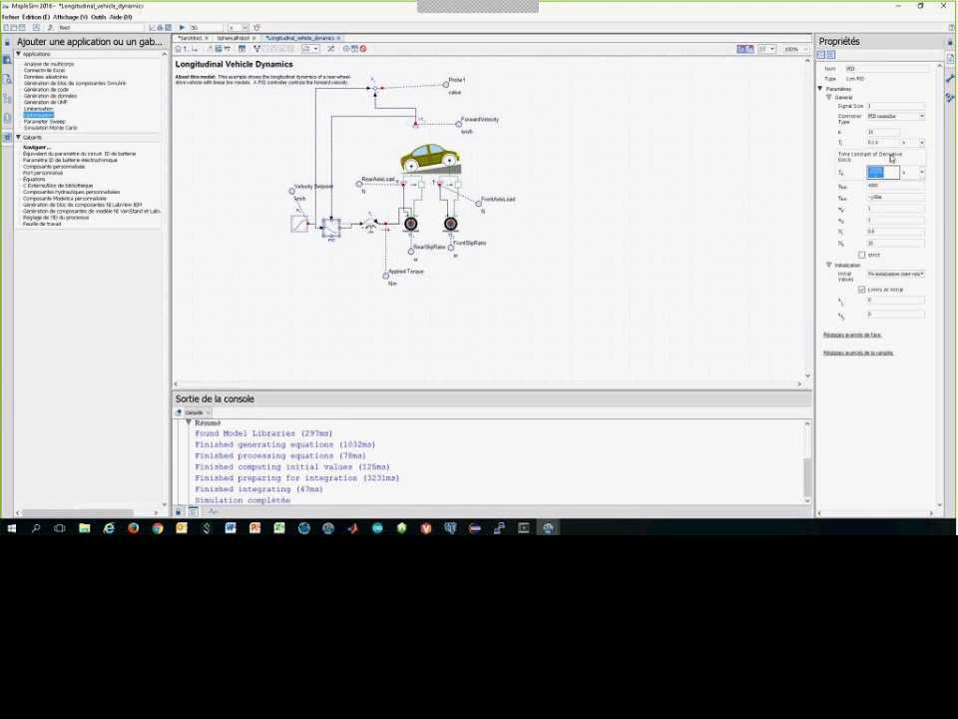
type("2000")
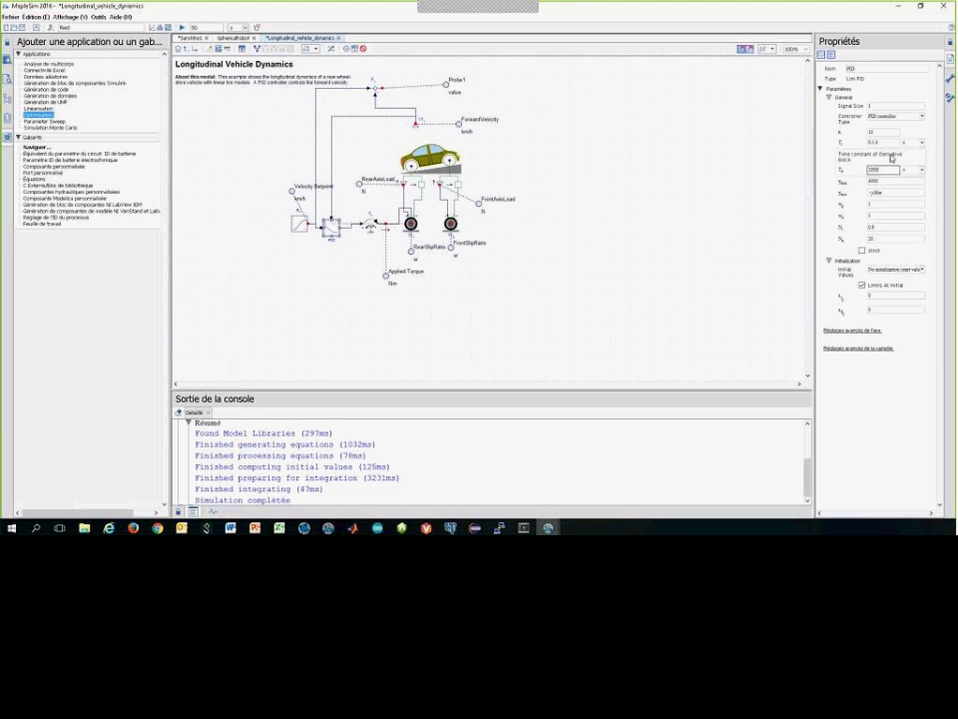
left_click(552, 146)
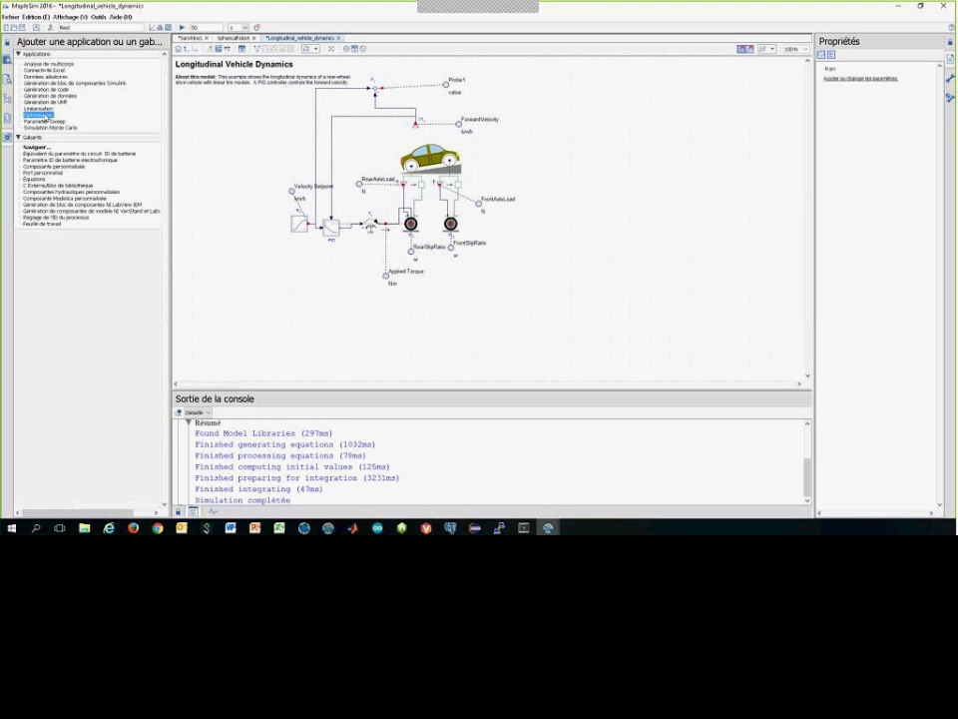
Step: Open the parameter optimization application for the vehicle model and load its system
double_click(40, 115)
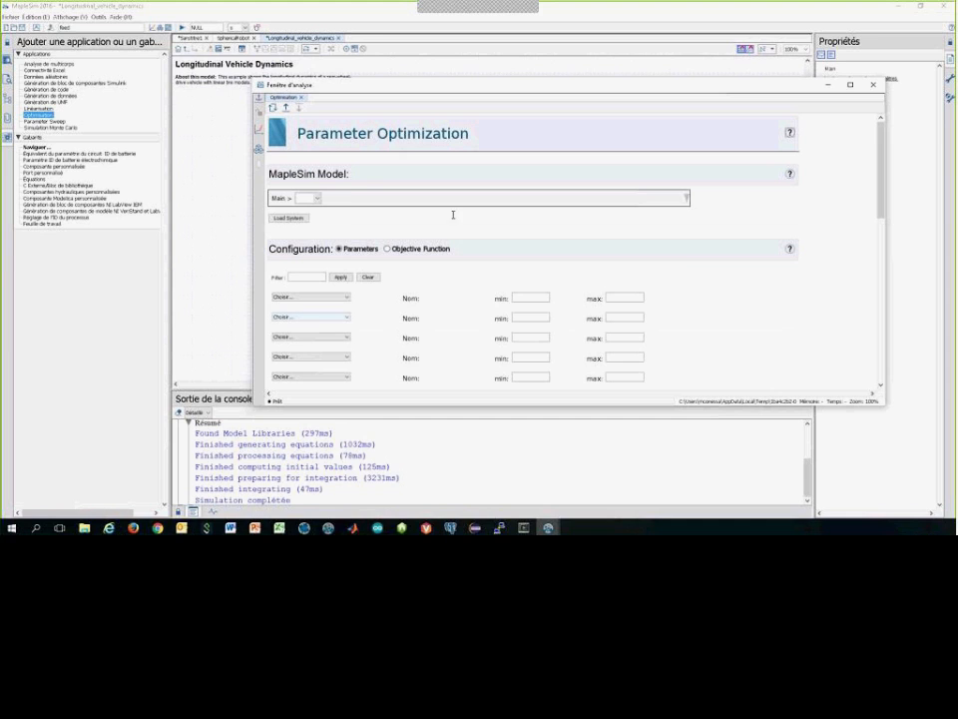
left_click(301, 219)
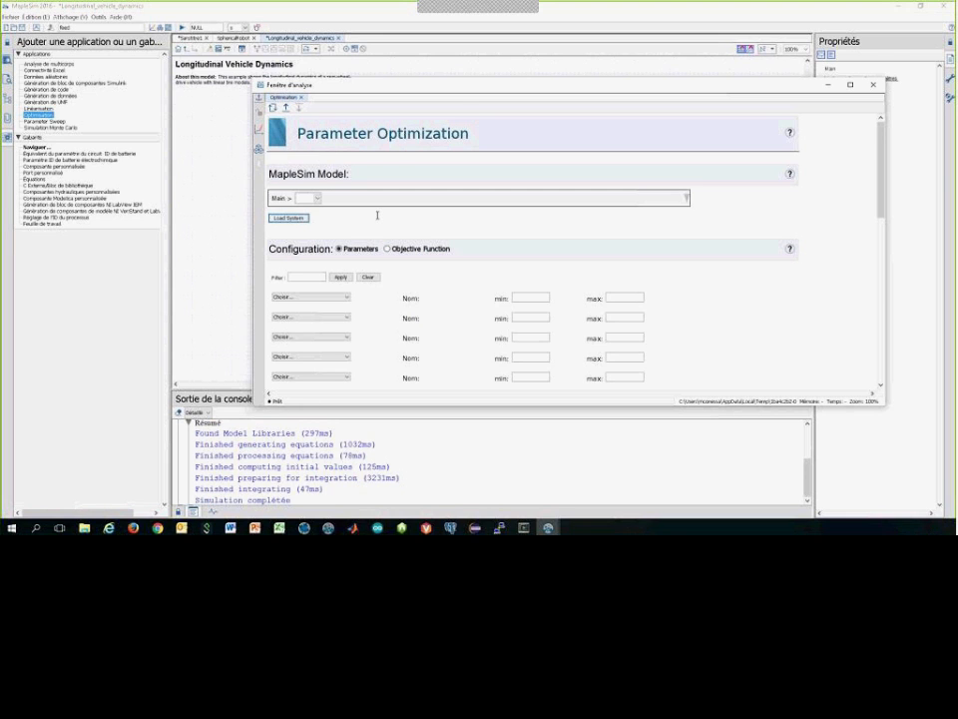
Step: Choose PID_Td and PID_k as the first two parameters of the optimization configuration
scroll(372, 214, "down", 3)
left_click(343, 228)
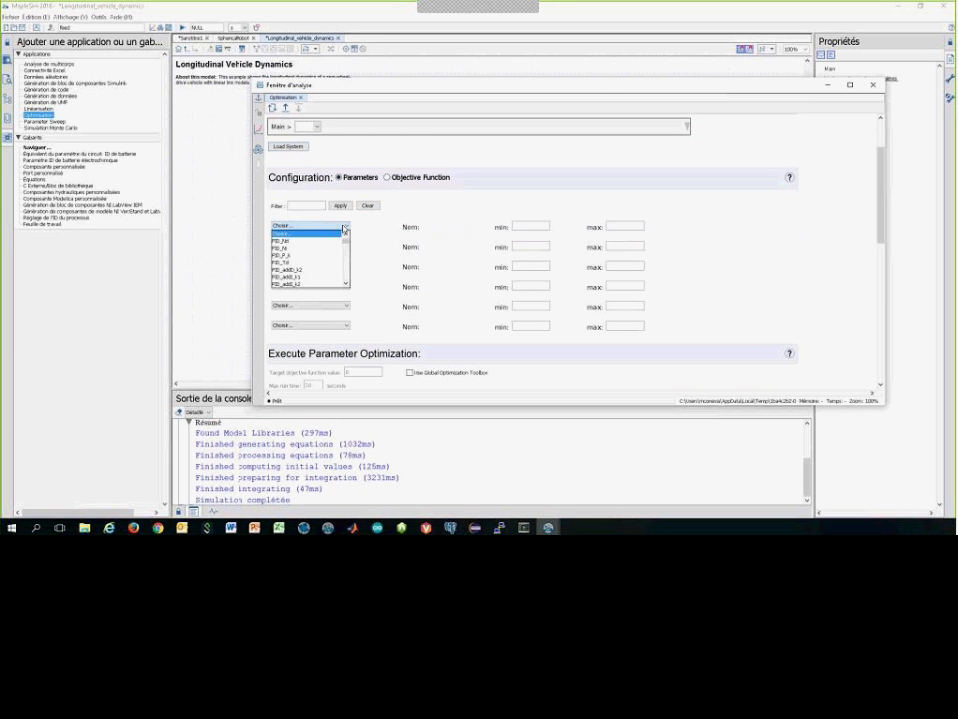
left_click(296, 262)
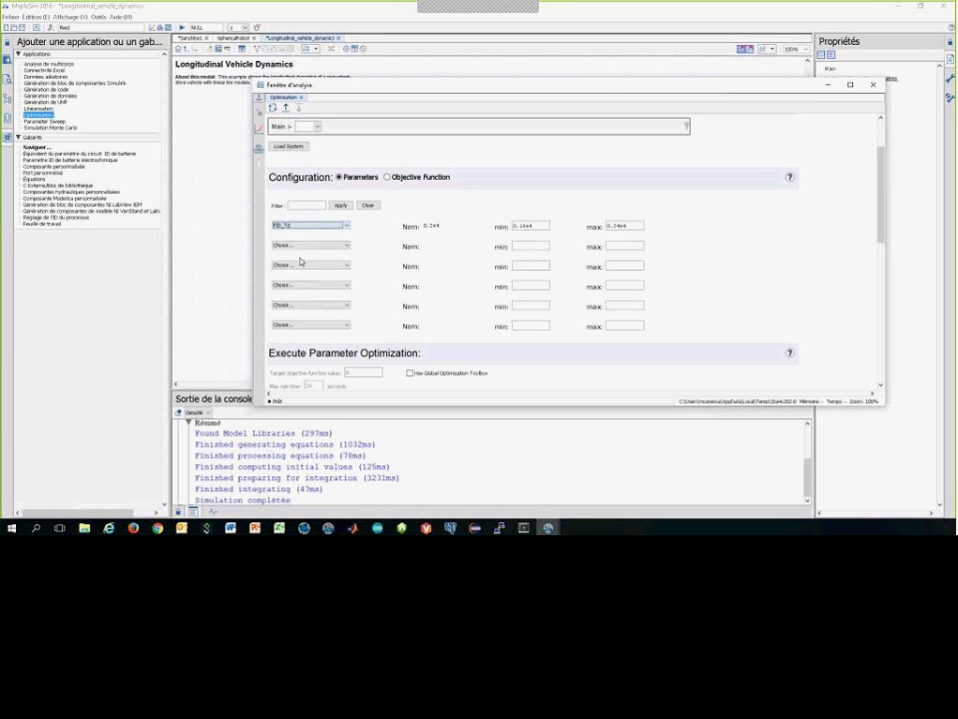
left_click(310, 248)
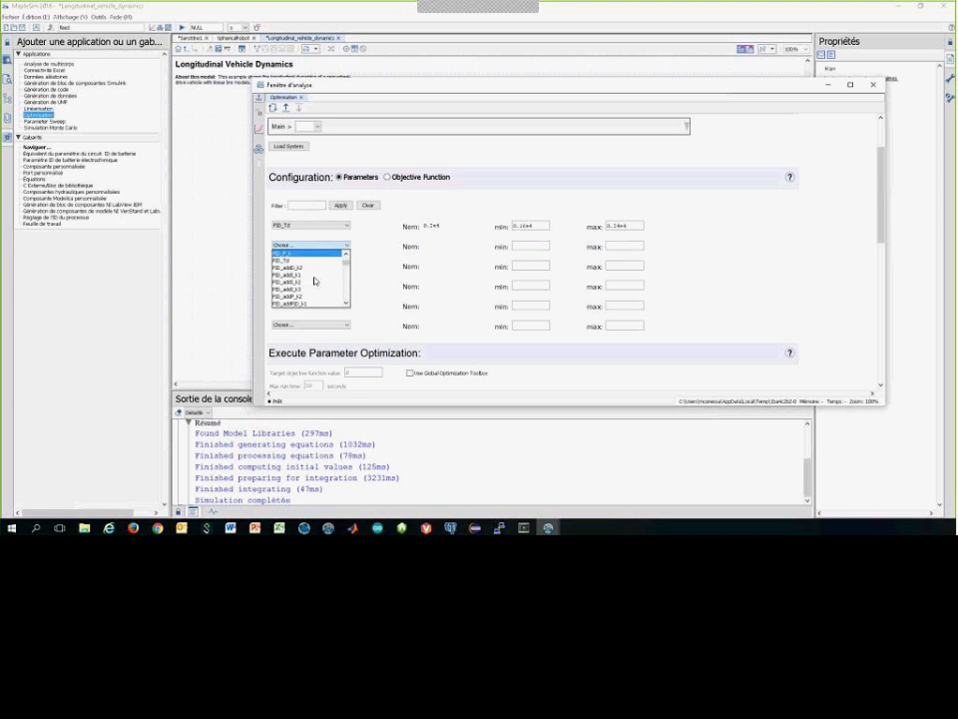
scroll(314, 278, "down", 2)
left_click(315, 276)
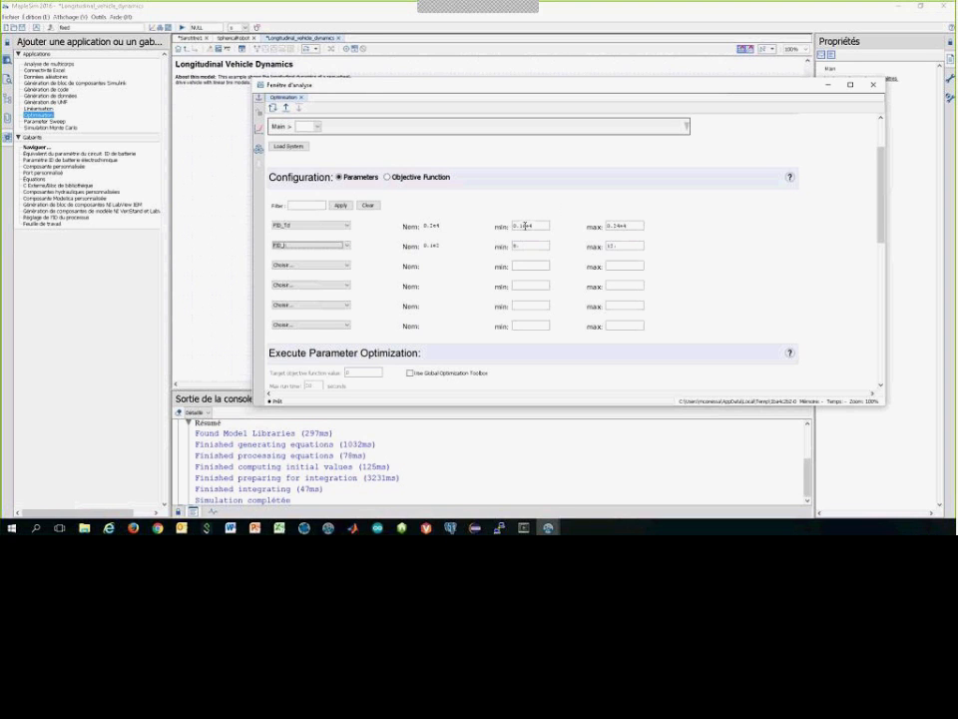
Step: Set the upper bound of PID_Td to 0.54e4 and enter new minimum and maximum bounds for PID_k
left_click(525, 227)
left_click(618, 226)
type("5")
left_click_drag(524, 246, 496, 246)
type("25")
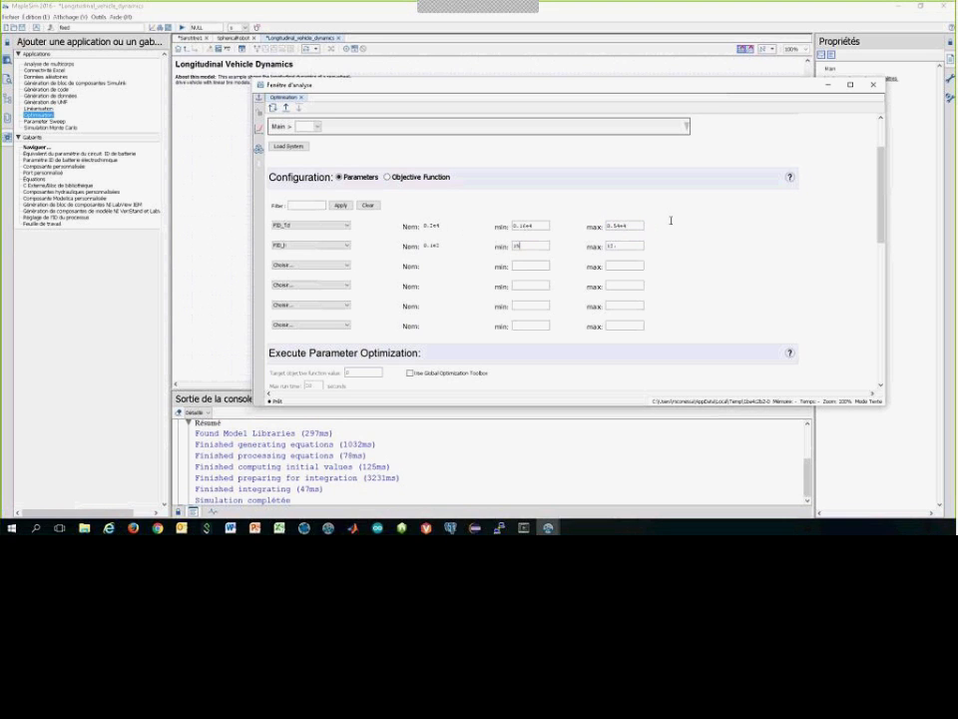
left_click_drag(618, 245, 597, 246)
type("3")
type("5")
Step: Define the objective function as minimizing the RMS of the Probe1 value
left_click(388, 178)
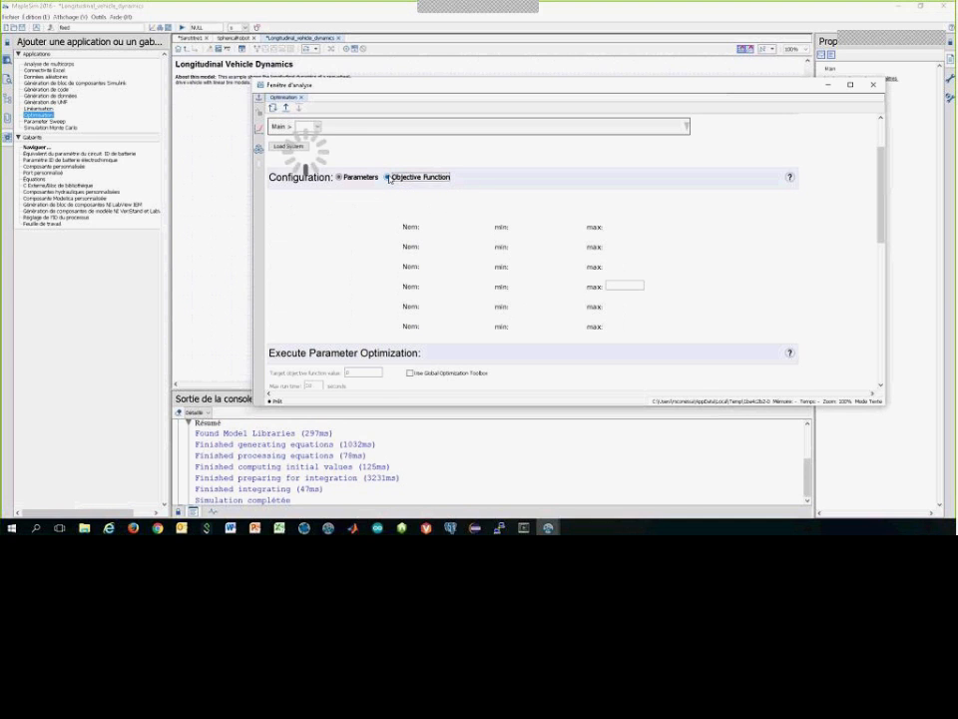
left_click(320, 250)
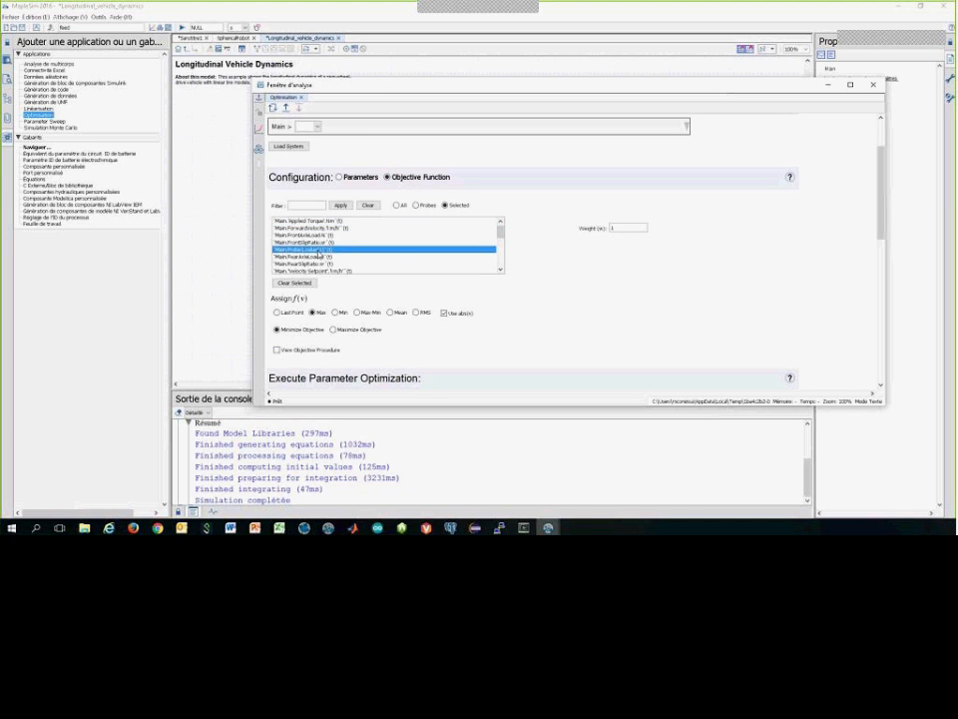
left_click(418, 313)
left_click(284, 329)
Step: Enable the Global Optimization Toolbox with a maximum run time of 10 seconds and run the parameter optimization
scroll(552, 319, "down", 4)
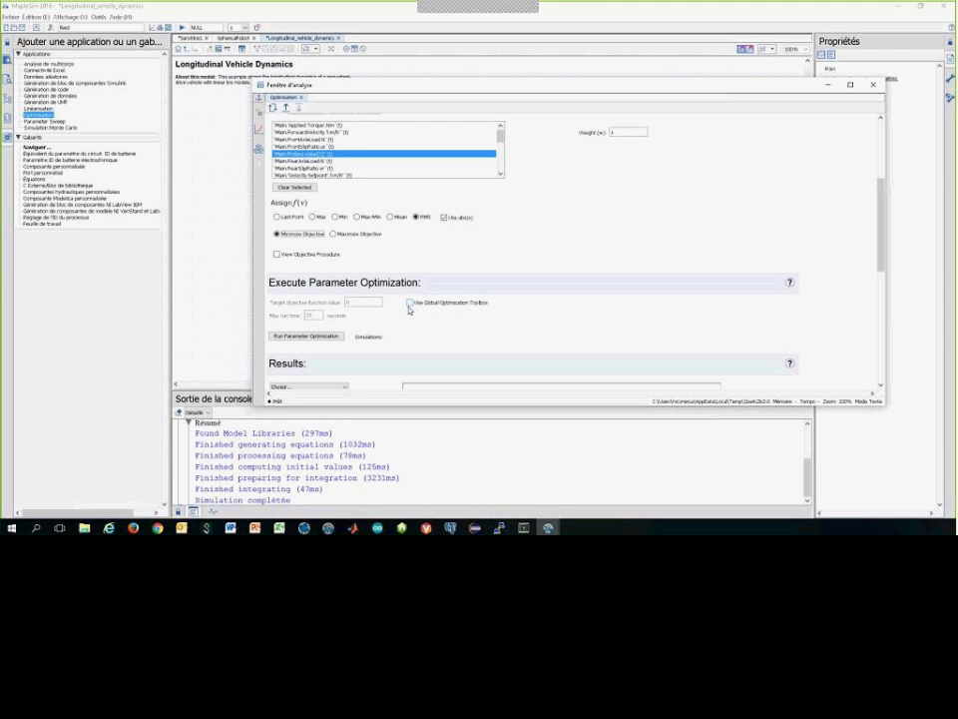
left_click(410, 302)
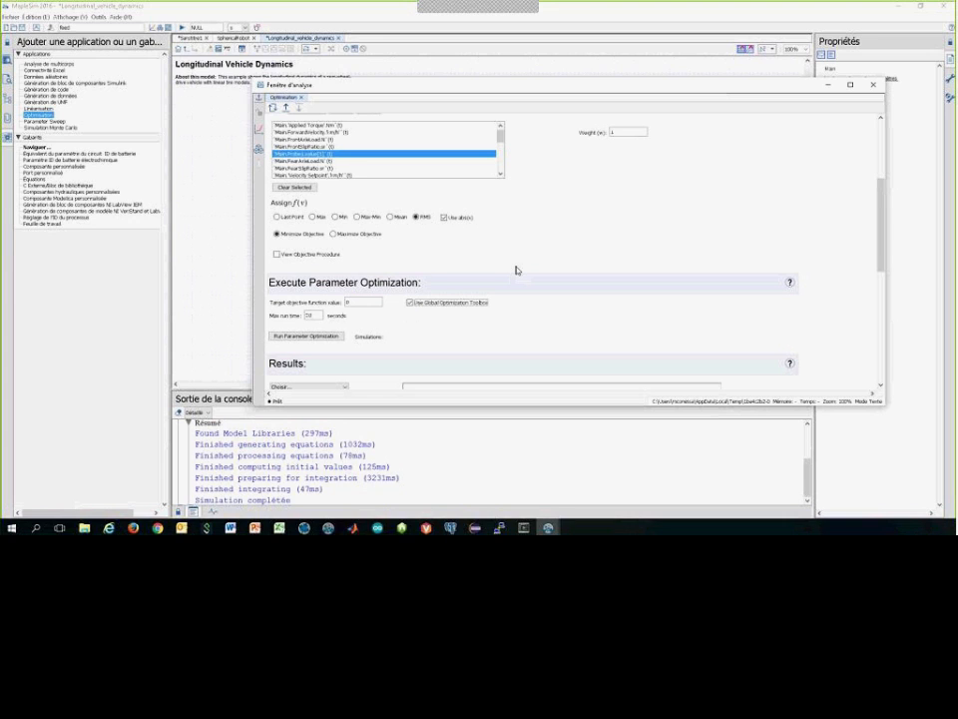
scroll(419, 280, "down", 1)
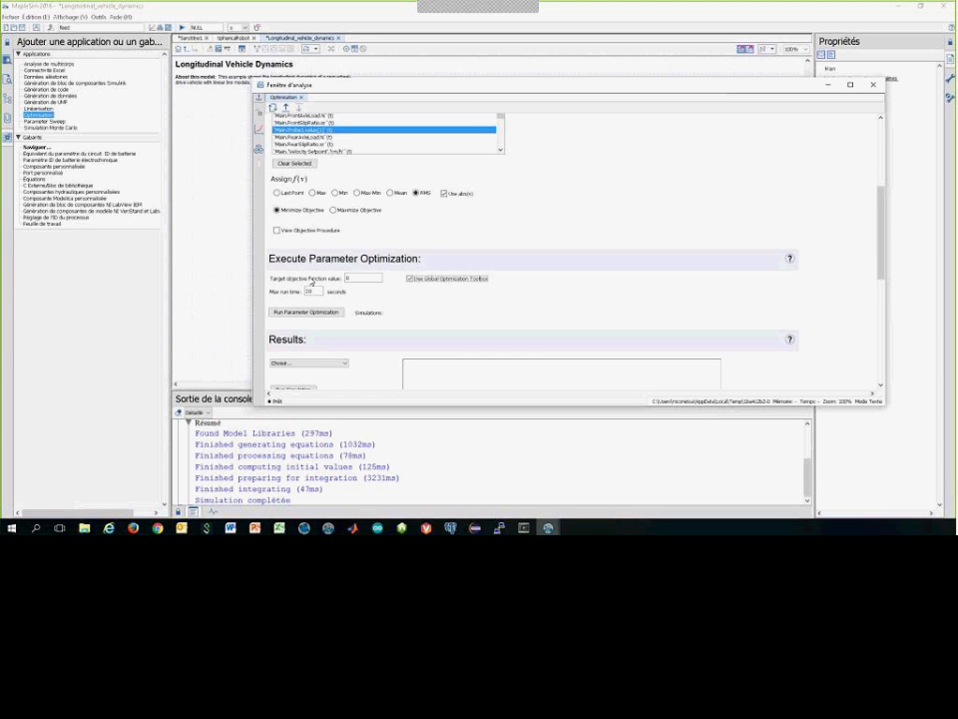
double_click(308, 291)
type("10")
left_click(401, 313)
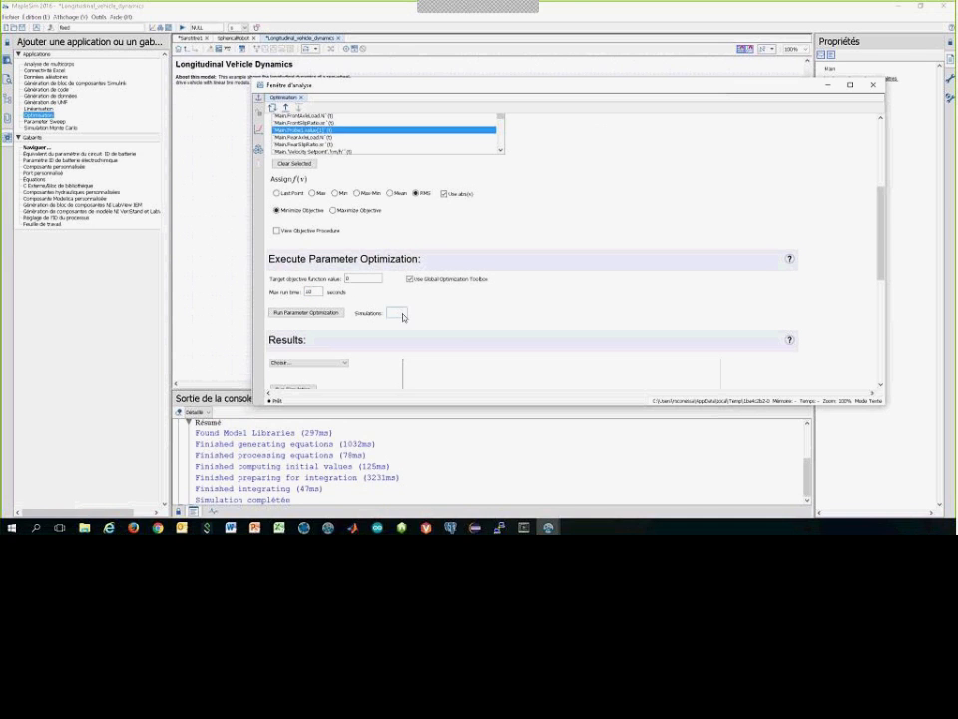
left_click(311, 314)
Step: Display the ForwardVelocity curve in the optimization results plot
scroll(729, 248, "down", 5)
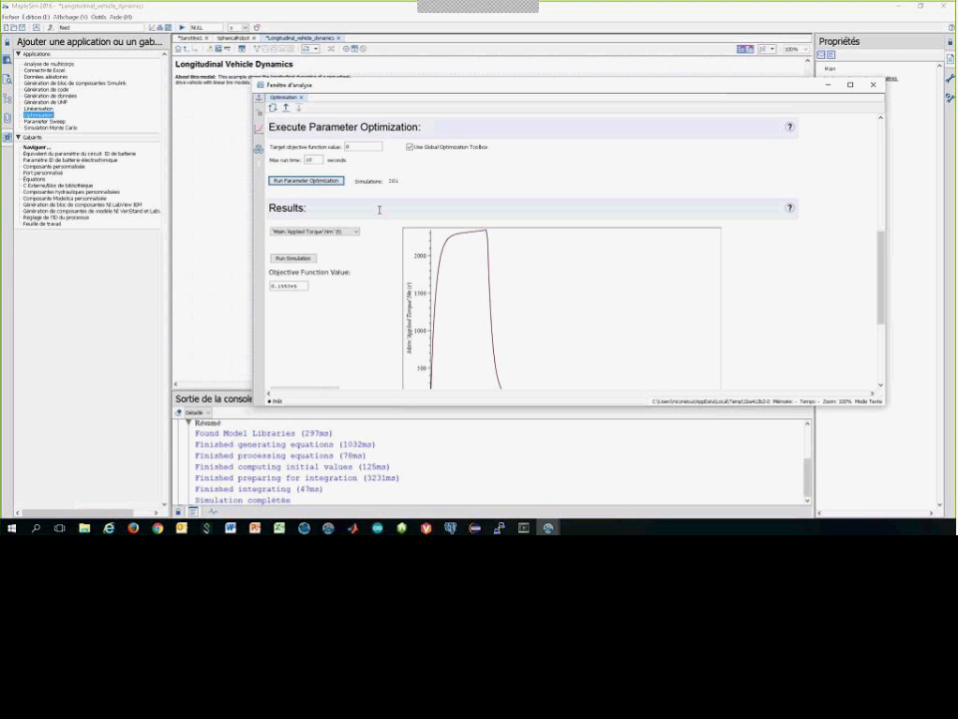
scroll(385, 204, "down", 2)
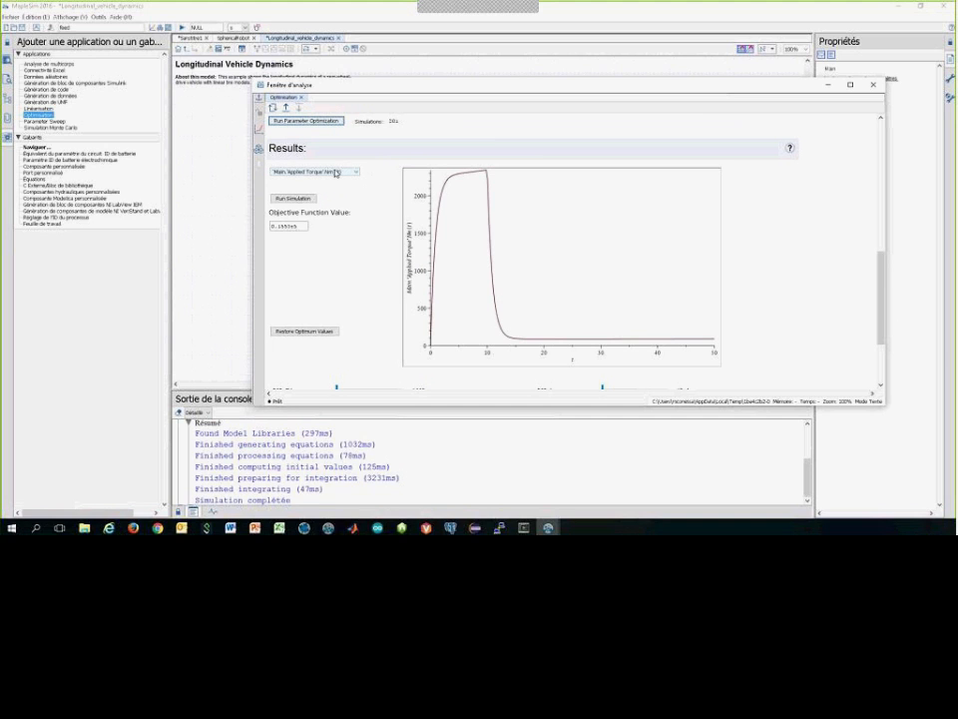
left_click(330, 174)
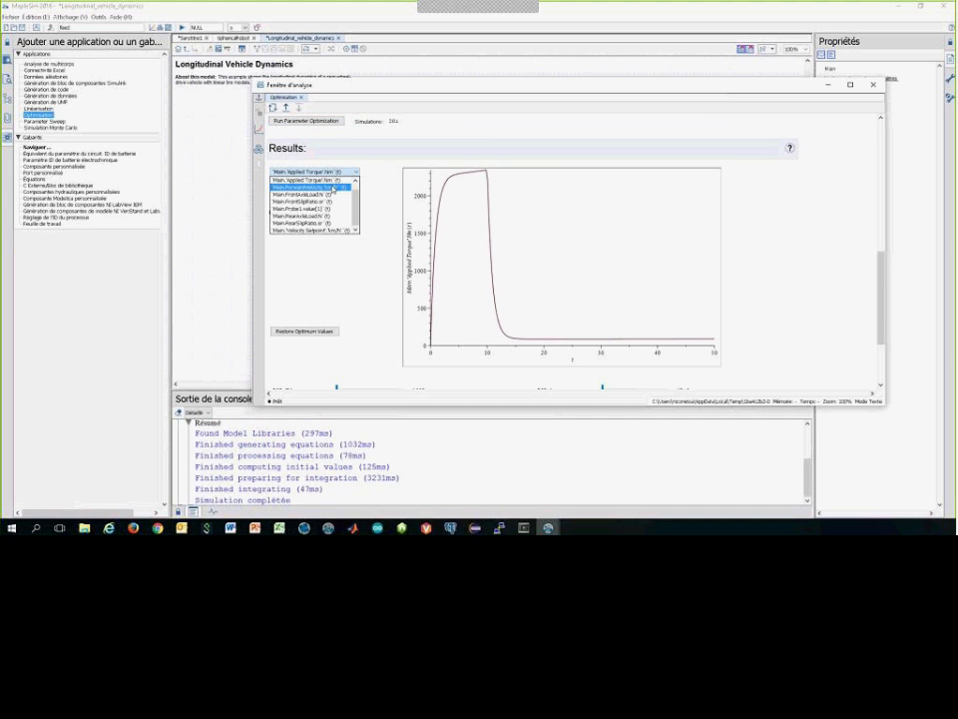
left_click(333, 188)
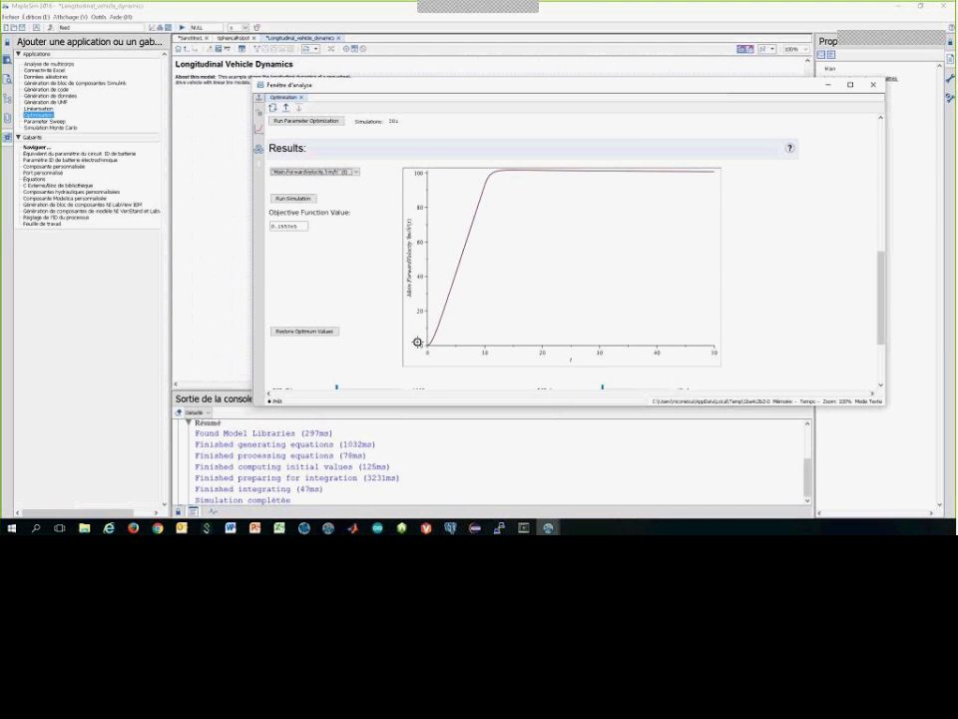
Step: Restore the optimum values of PID_Td and PID_k after trying the sliders, and rerun the simulation with them
scroll(337, 268, "down", 3)
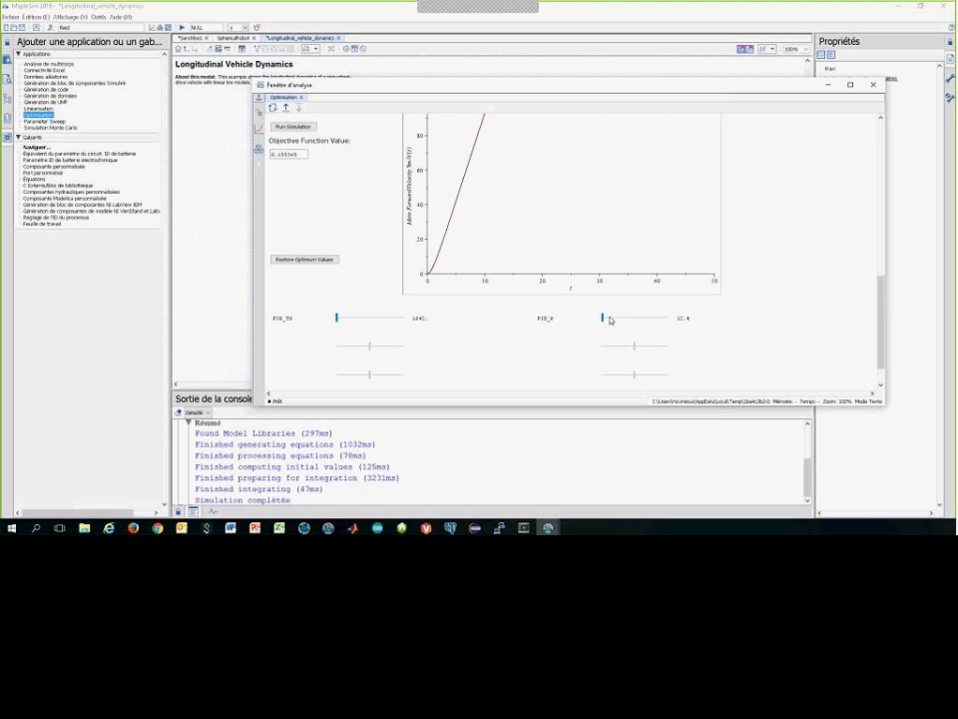
scroll(386, 255, "down", 1)
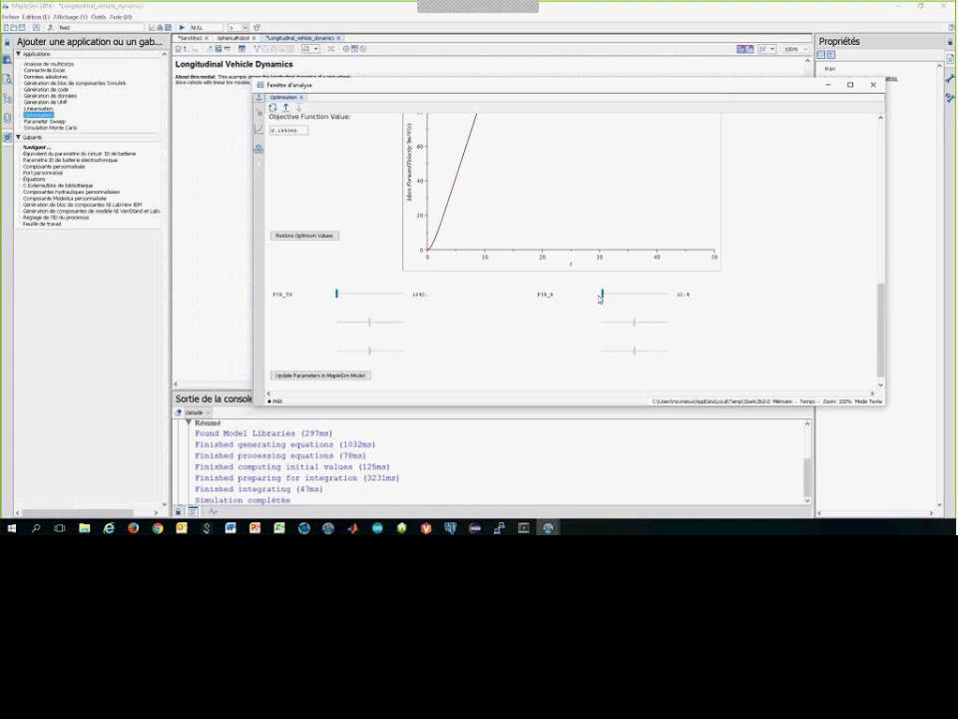
left_click_drag(611, 299, 626, 296)
left_click(312, 238)
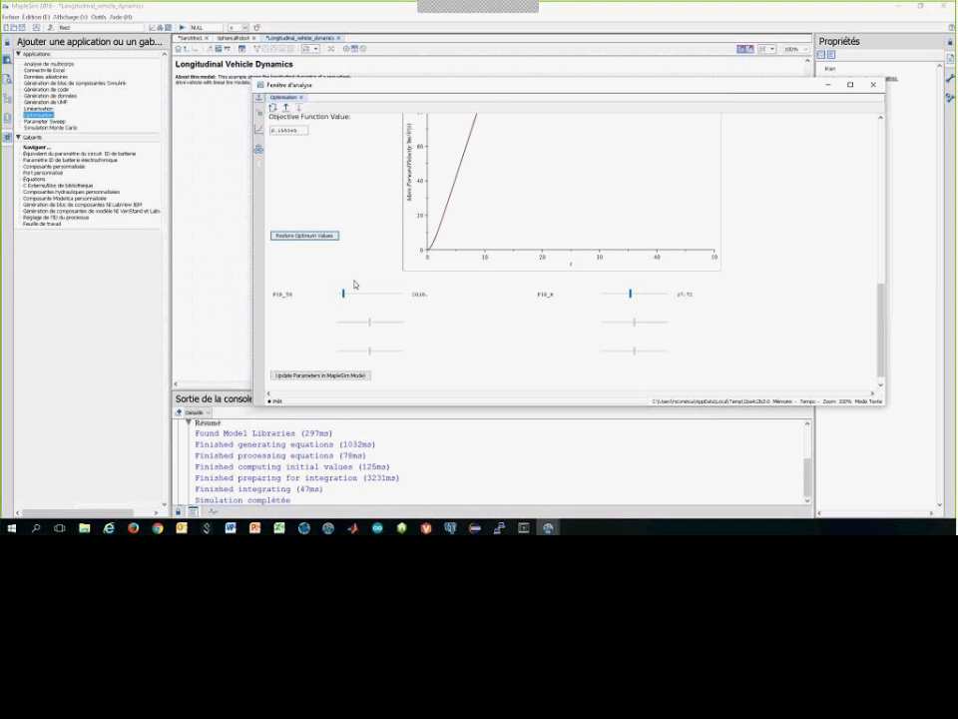
scroll(353, 284, "up", 2)
left_click(292, 161)
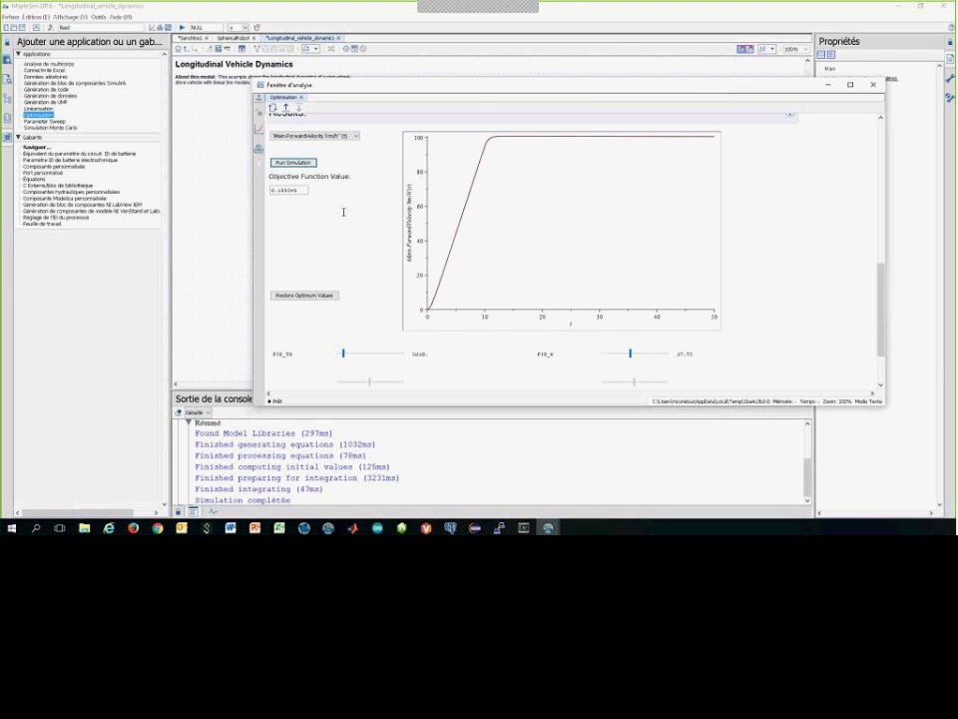
Step: Write the optimized parameters to the MapleSim model and check k and Td in the PID block's properties
scroll(343, 211, "down", 3)
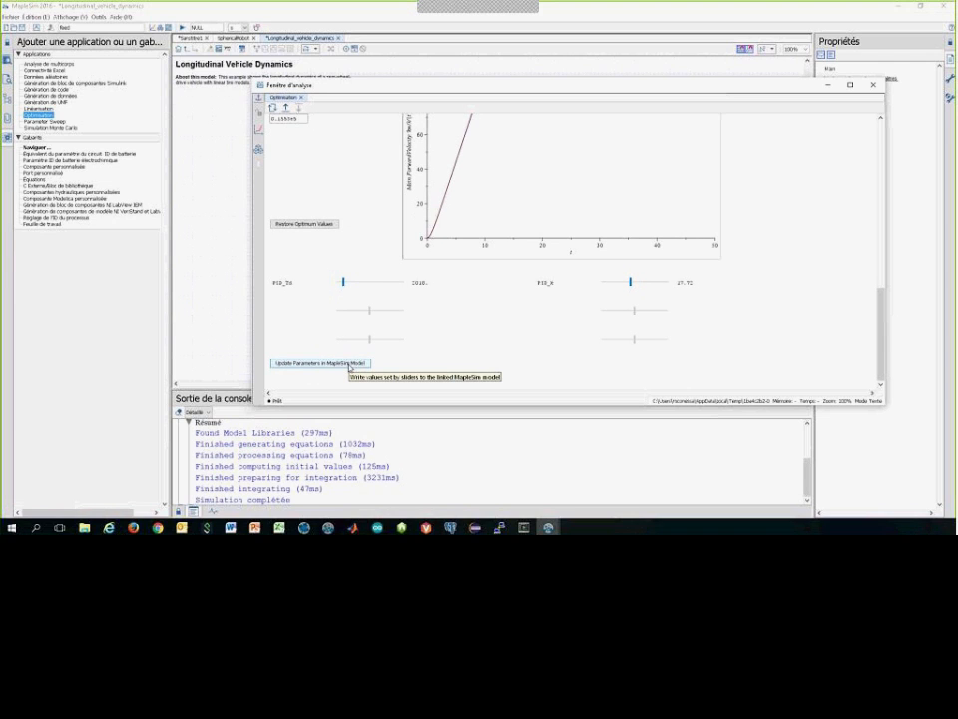
left_click(350, 367)
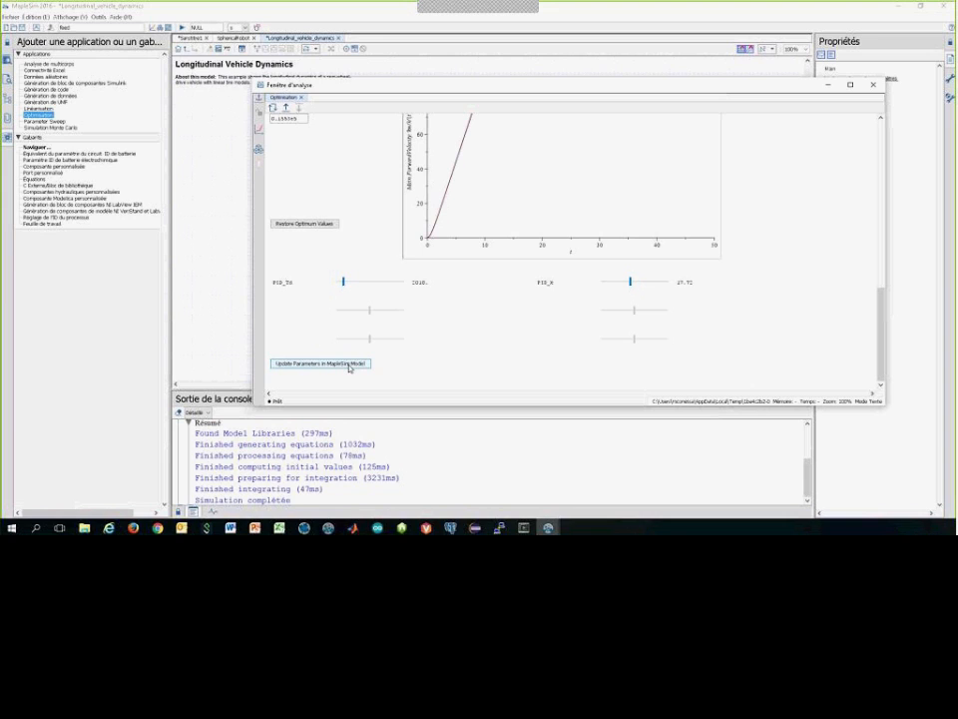
left_click(350, 368)
left_click(211, 257)
left_click(330, 226)
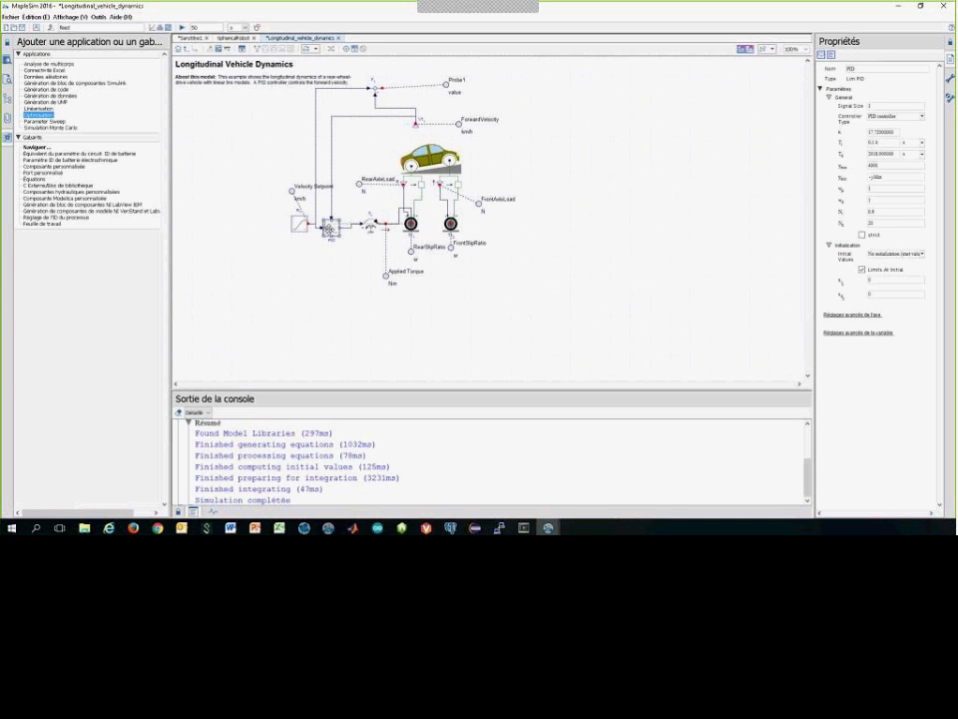
left_click(878, 134)
left_click(891, 156)
left_click(895, 152)
Step: Run the vehicle model's simulation with the optimized PID parameters and examine the velocity plot
left_click(181, 28)
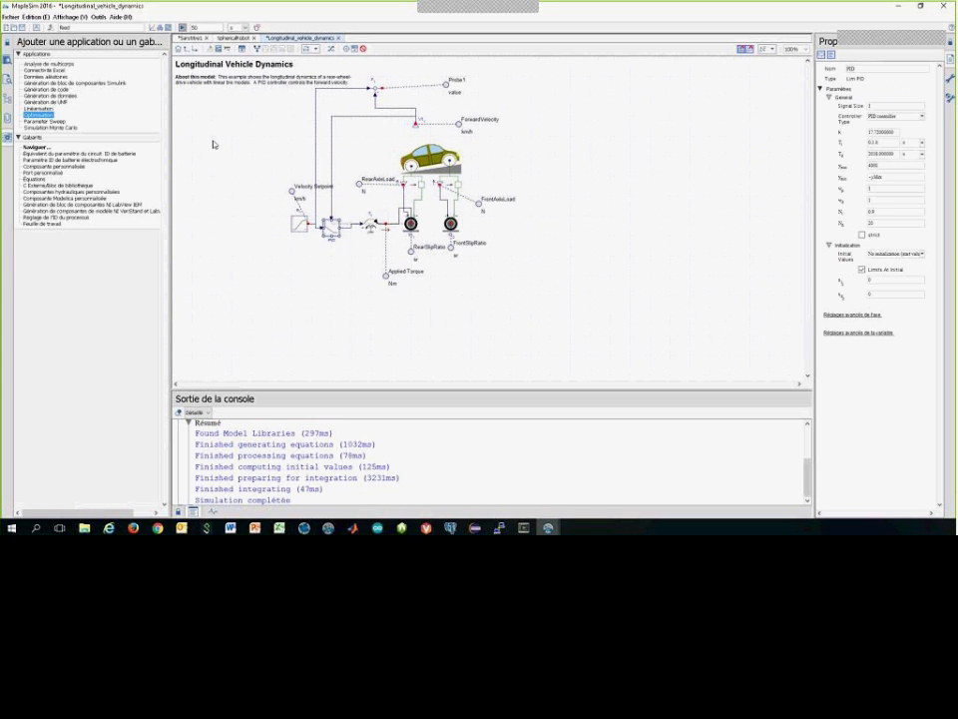
mouse_move(547, 527)
left_click(603, 491)
scroll(499, 159, "up", 1)
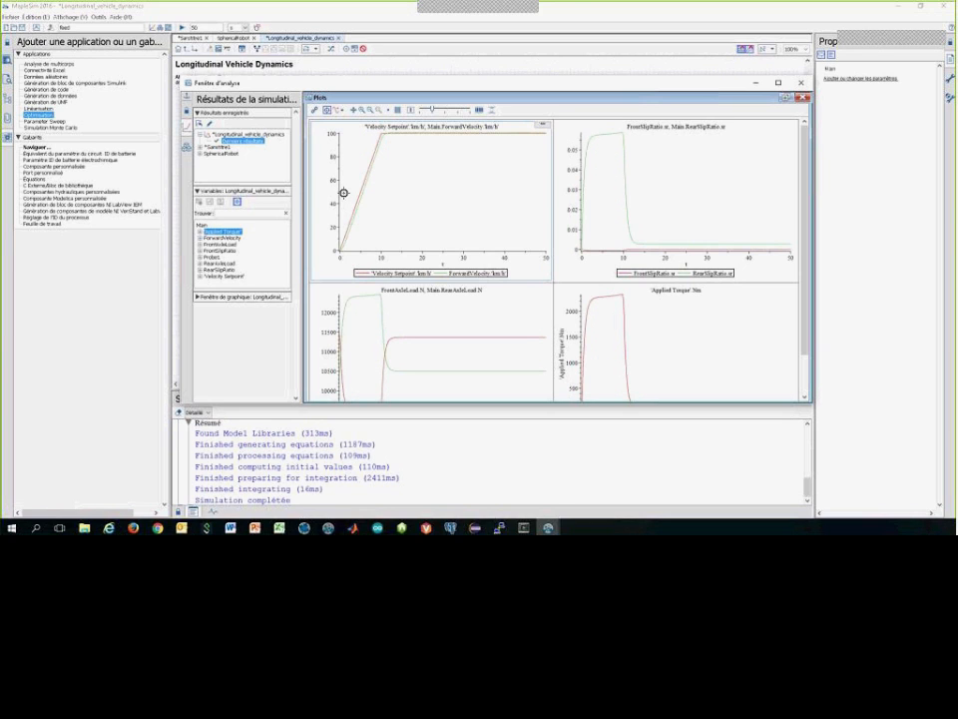
Step: Switch from the vehicle results to the SphericalRobot model and run its simulation
left_click(454, 68)
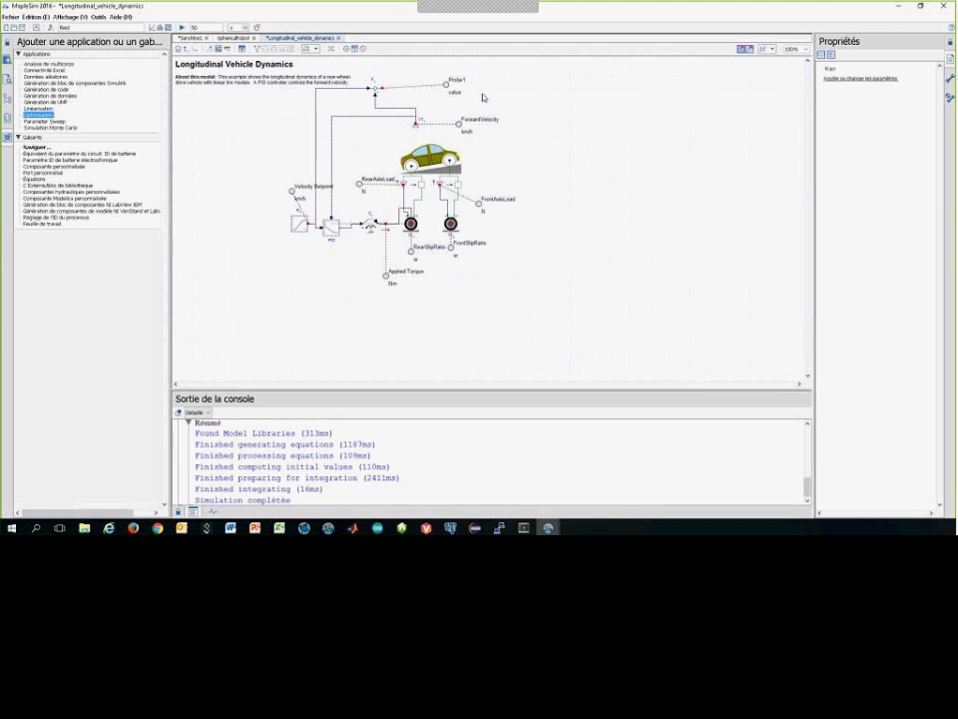
left_click(246, 37)
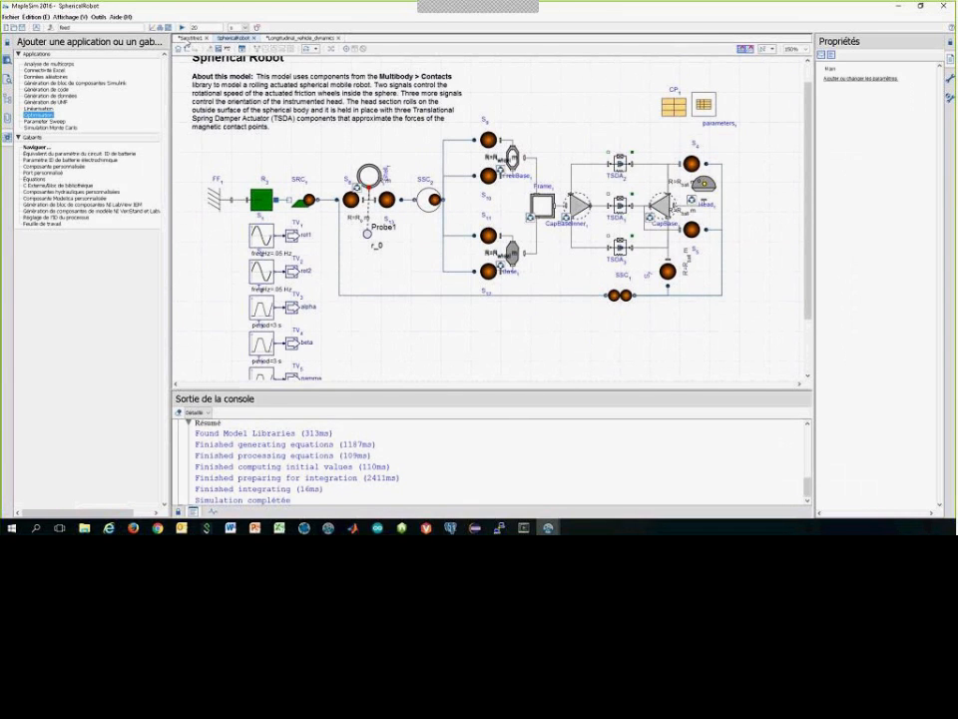
left_click(138, 26)
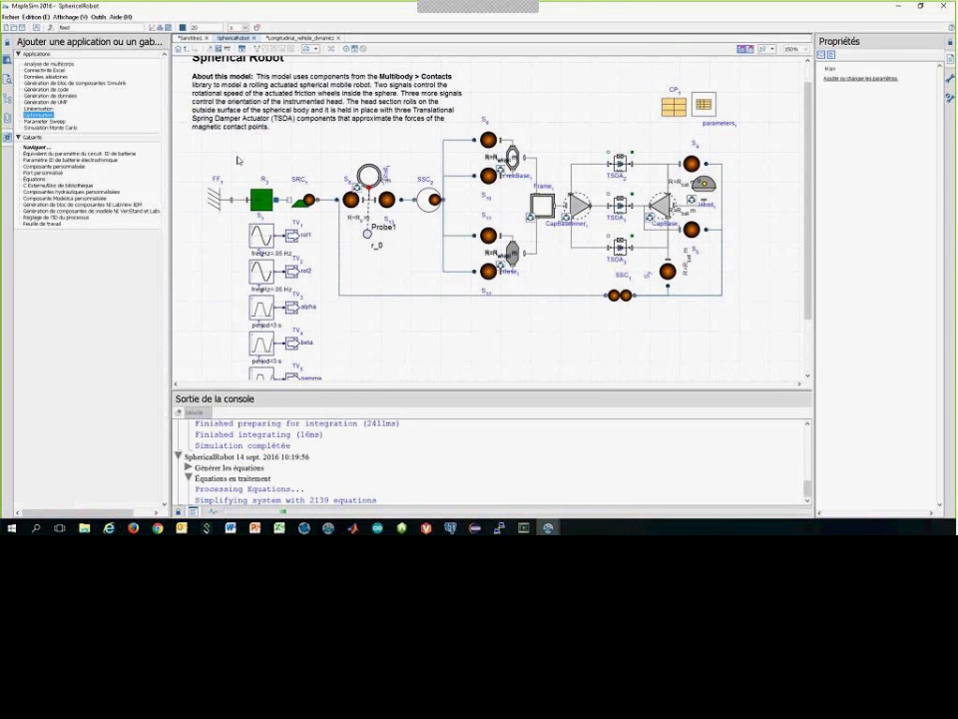
Step: Enlarge the 3-D playback window to fill the analysis window and orient the view to centre the robot
left_click_drag(645, 298, 455, 182)
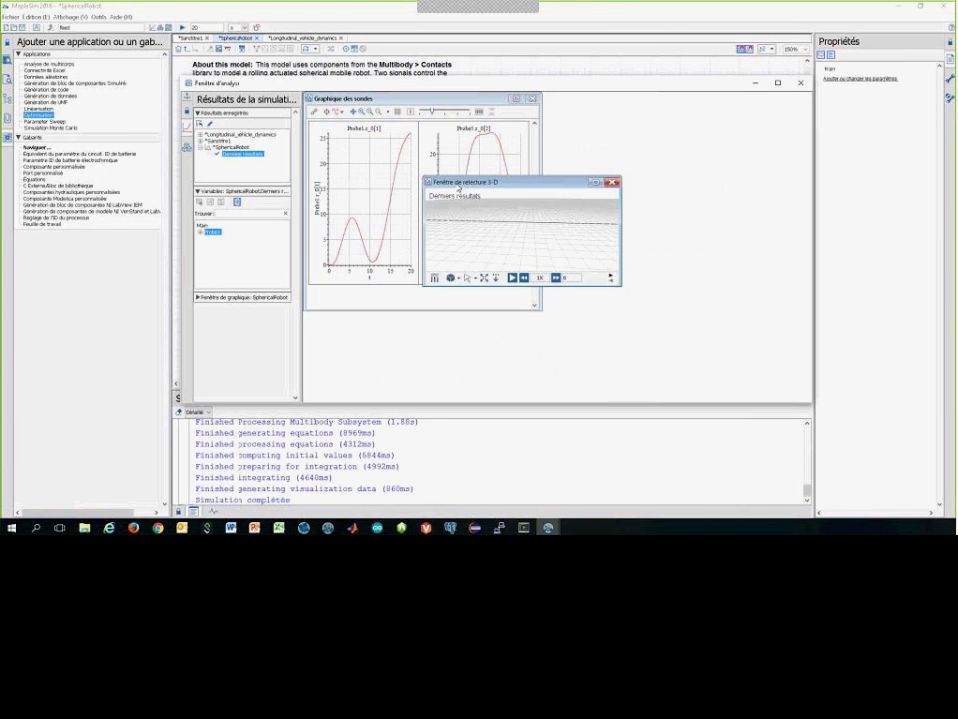
left_click_drag(618, 287, 748, 361)
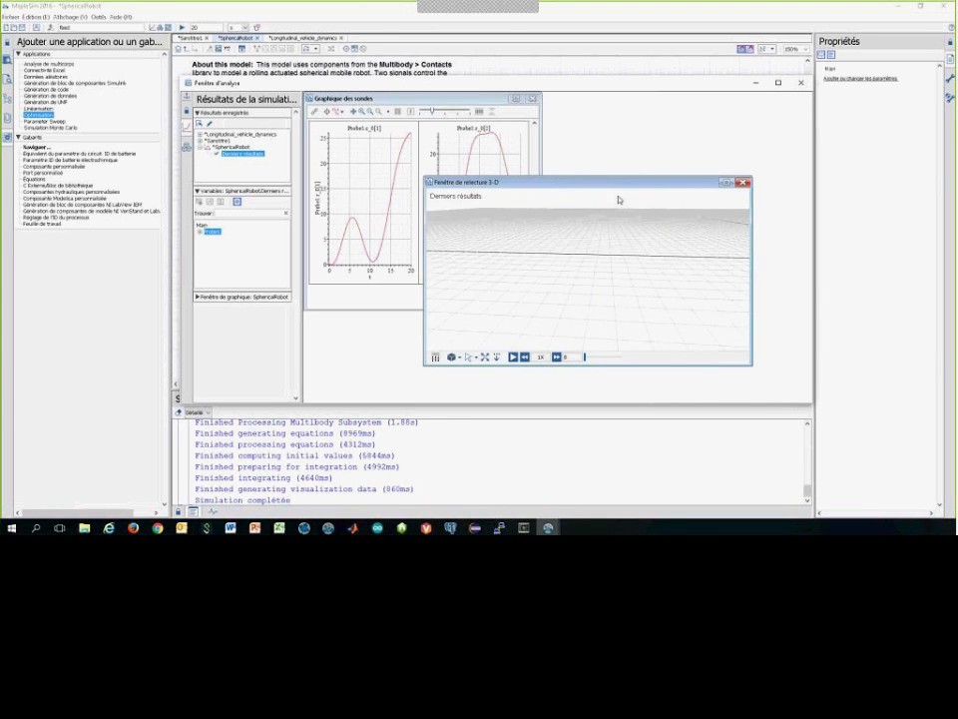
left_click_drag(598, 181, 548, 141)
left_click(674, 143)
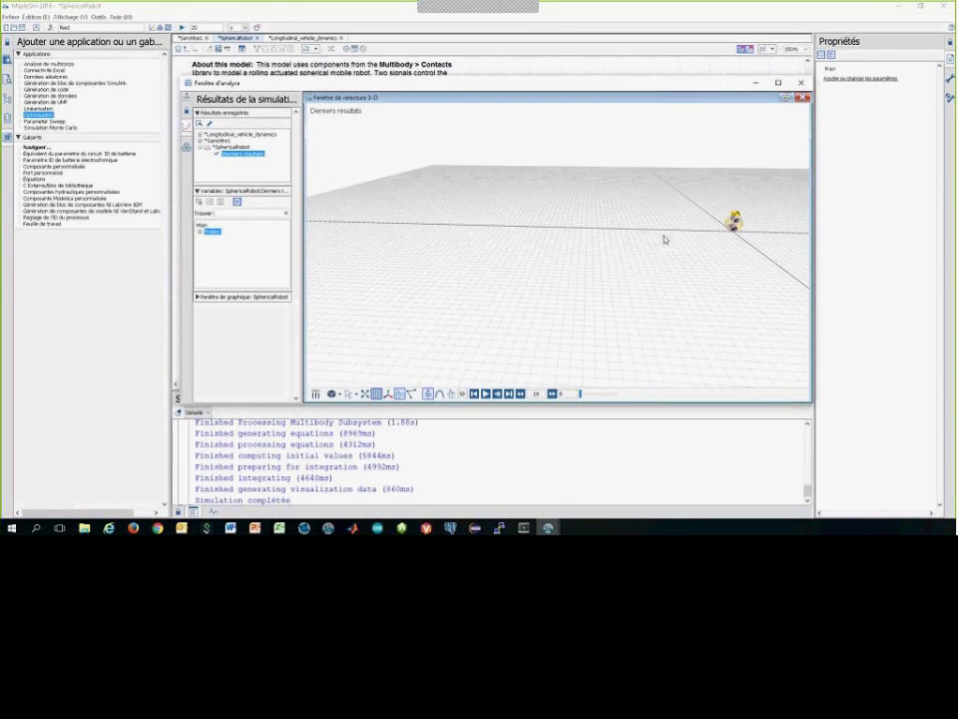
left_click_drag(670, 243, 494, 282)
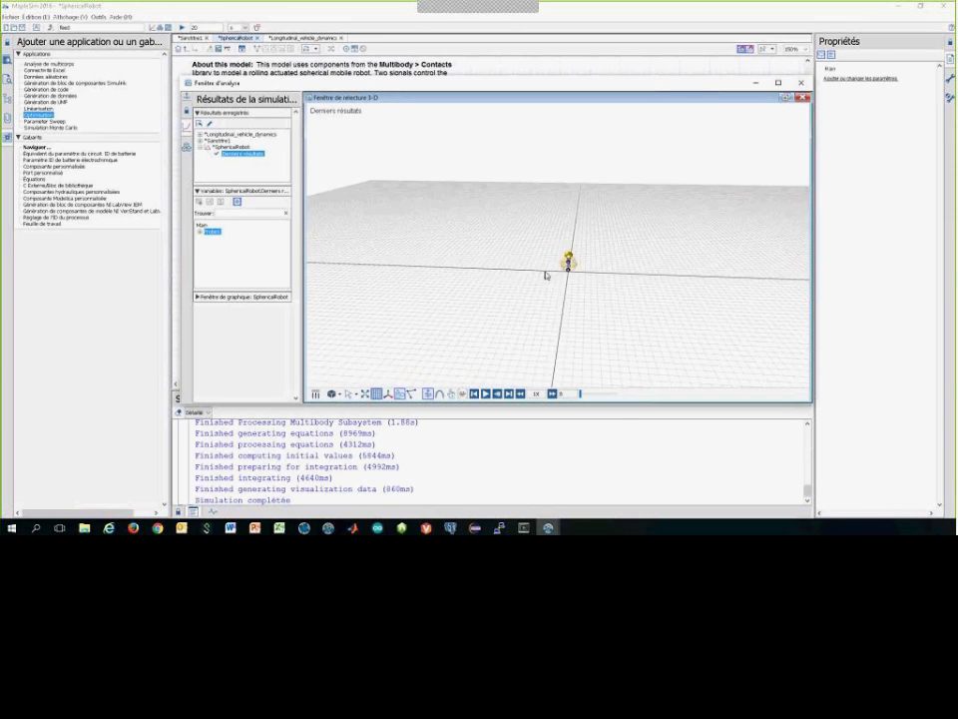